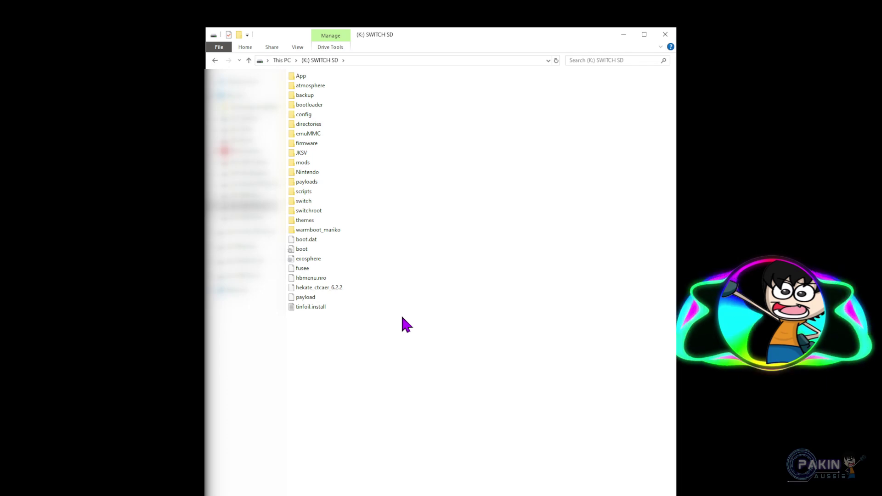
# Copy all files and folders from the root of the SWITCH SD (K:) drive and minimise its window.
pyautogui.moveTo(369, 347); pyautogui.dragTo(295, 58)
pyautogui.click(410, 178)
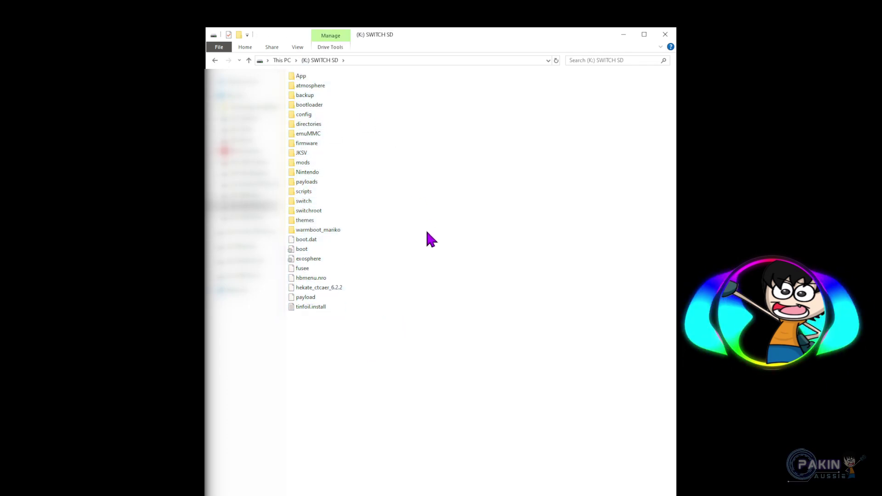
pyautogui.hotkey('ctrl', 'a')
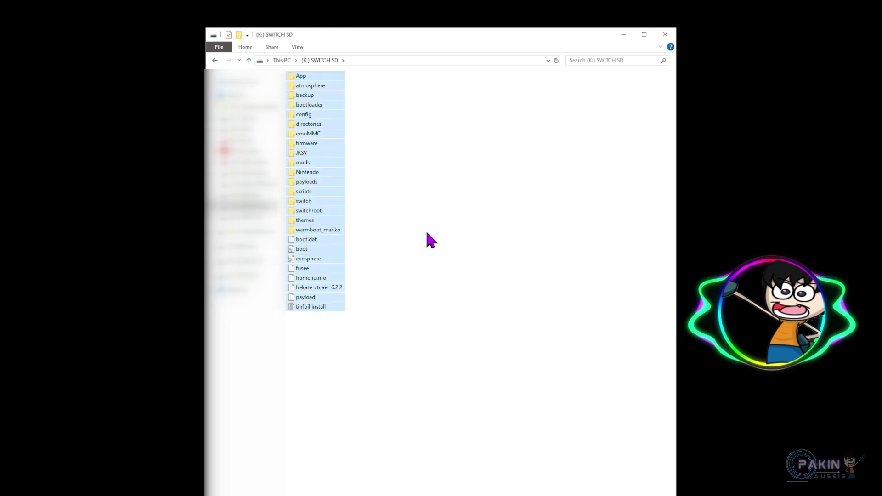
pyautogui.rightClick(314, 178)
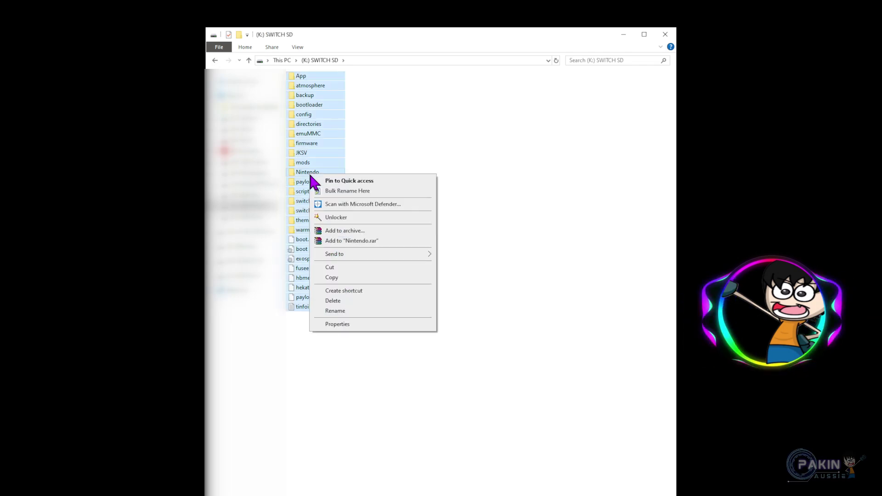
pyautogui.click(372, 278)
pyautogui.click(623, 35)
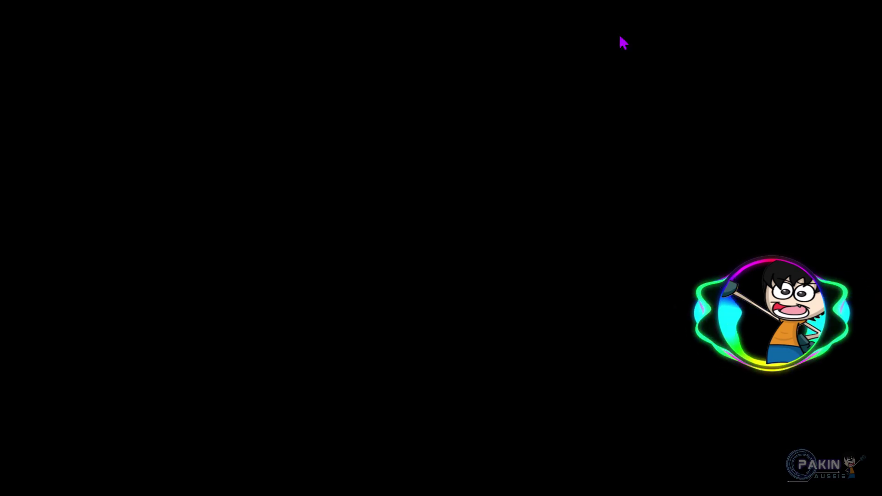
# Create a new folder on the desktop named "OG SD card".
pyautogui.rightClick(320, 160)
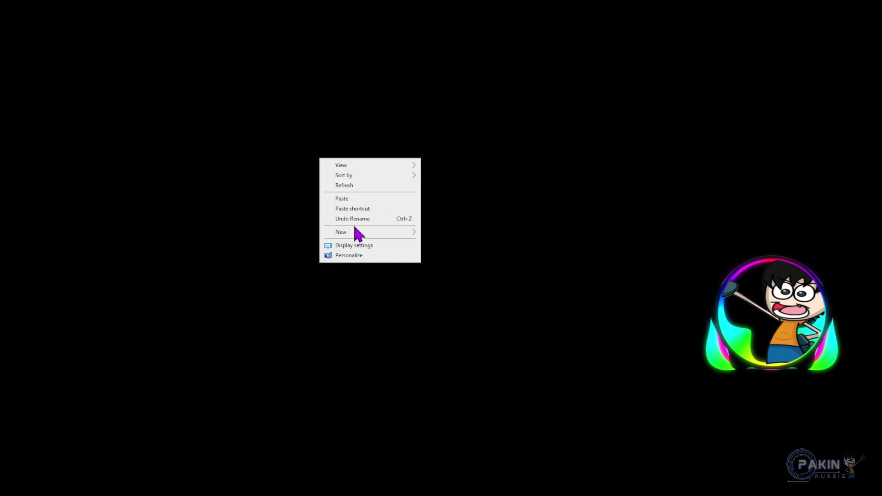
pyautogui.moveTo(376, 232)
pyautogui.click(436, 233)
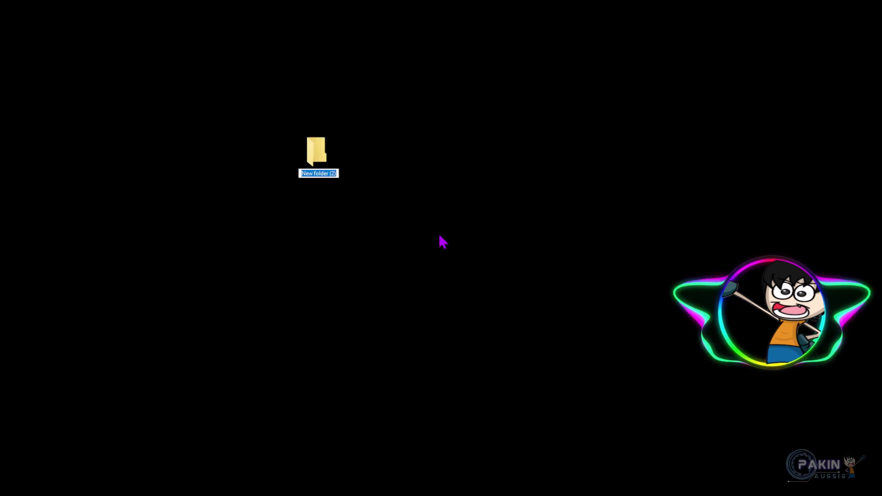
pyautogui.write('Orig')
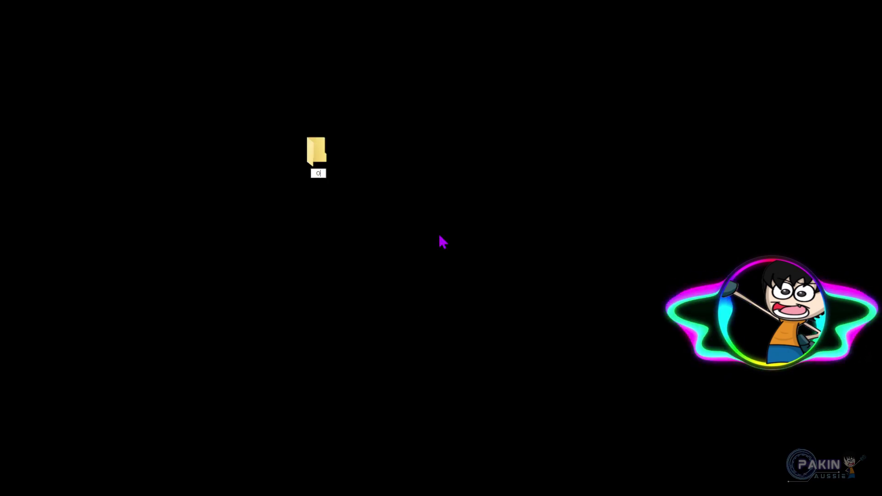
pyautogui.press('BackSpace')
pyautogui.press('BackSpace')
pyautogui.press('BackSpace')
pyautogui.write('o')
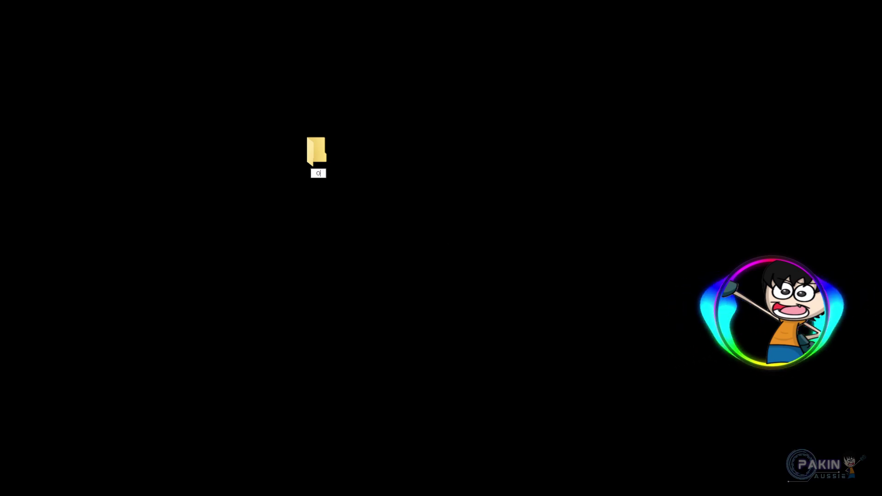
pyautogui.write('G SD')
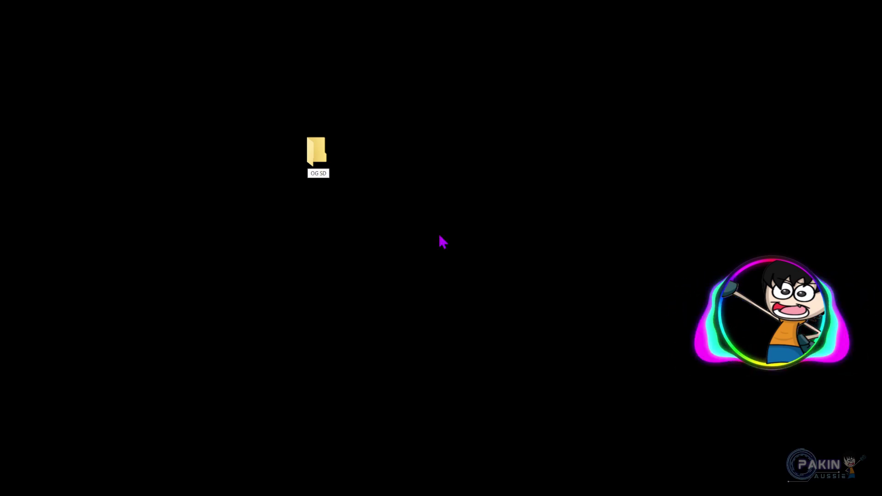
pyautogui.write(' card')
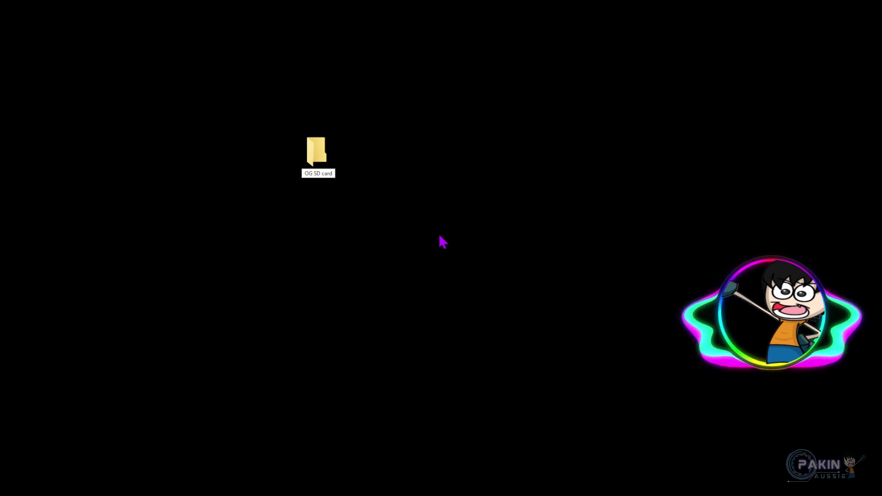
pyautogui.press('Return')
# Paste the copied SD card contents into the OG SD card folder and check the copied files.
pyautogui.press('Return')
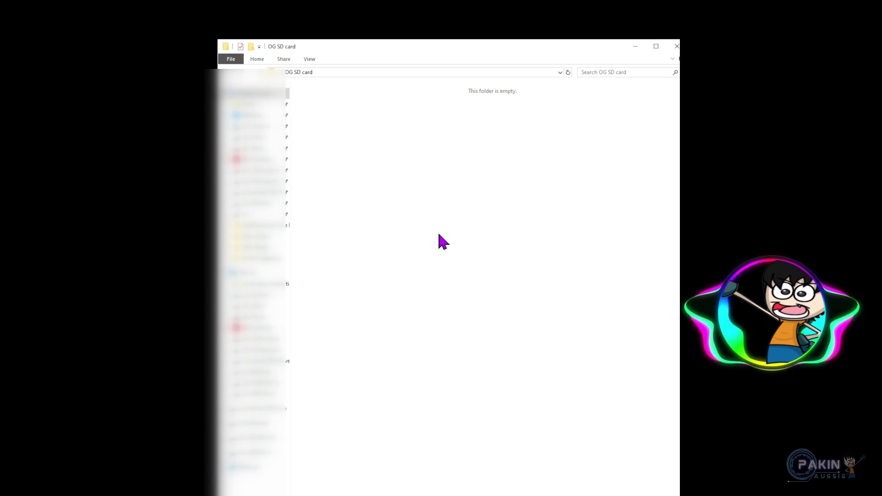
pyautogui.hotkey('ctrl', 'v')
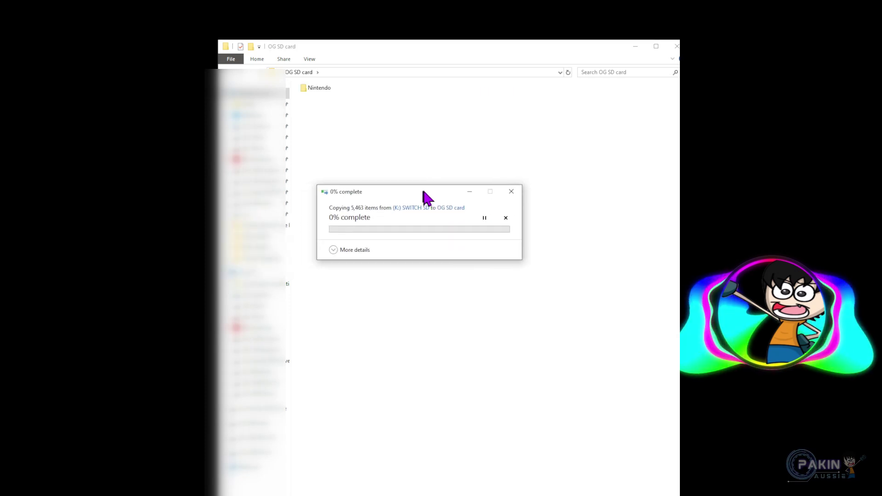
pyautogui.moveTo(423, 191); pyautogui.dragTo(432, 184)
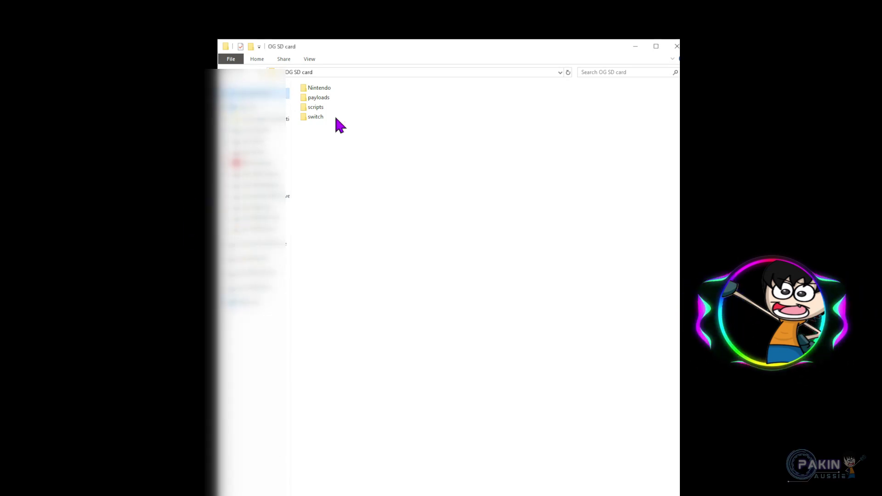
pyautogui.click(635, 46)
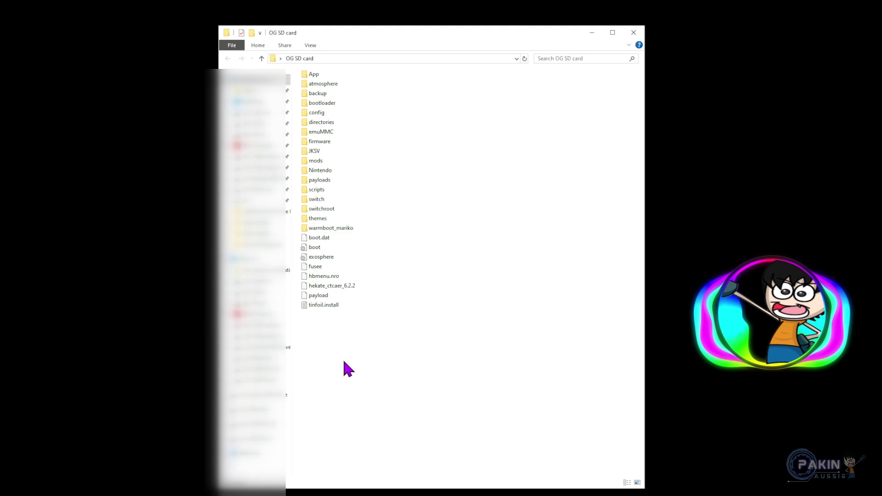
pyautogui.moveTo(345, 367); pyautogui.dragTo(292, 66)
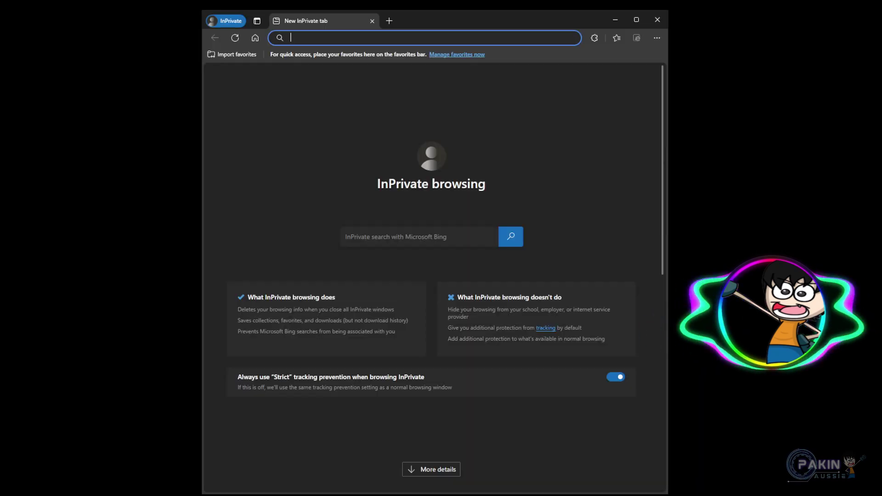
# Search the web for "nxnandmanger" in the browser and open the eliboa/NxNandManager GitHub page.
pyautogui.write('n')
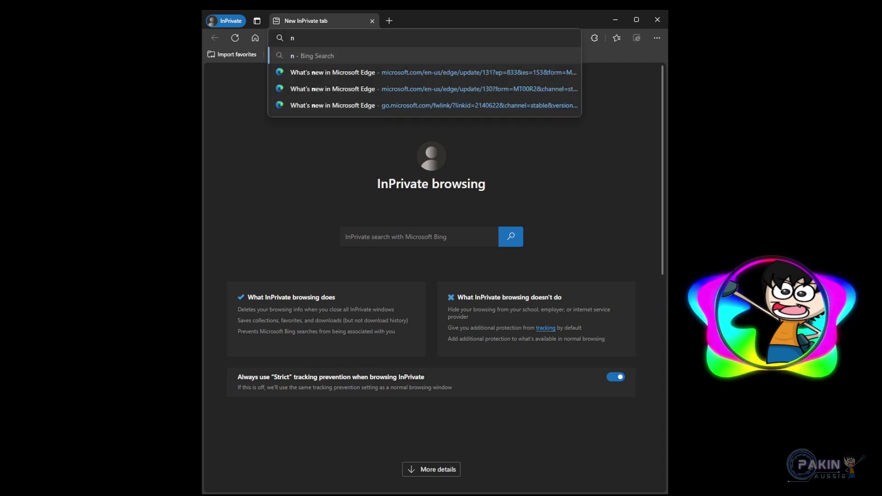
pyautogui.write('xnandmanger')
pyautogui.press('Return')
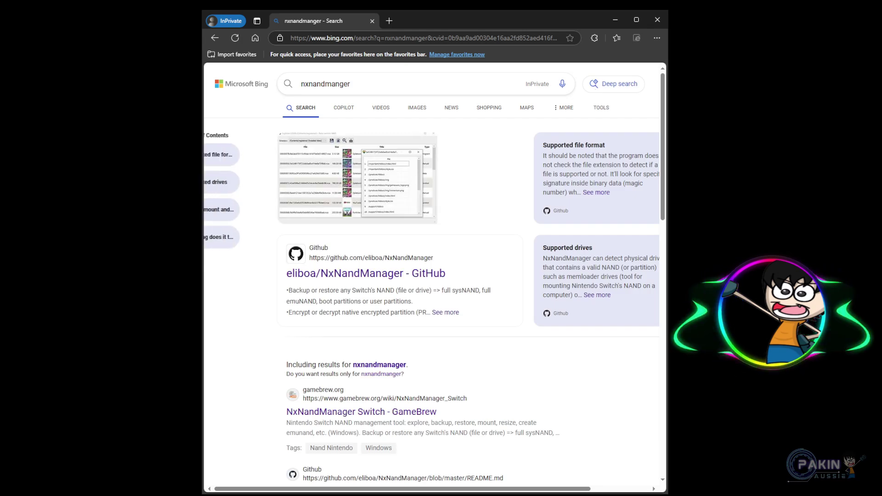
pyautogui.click(419, 275)
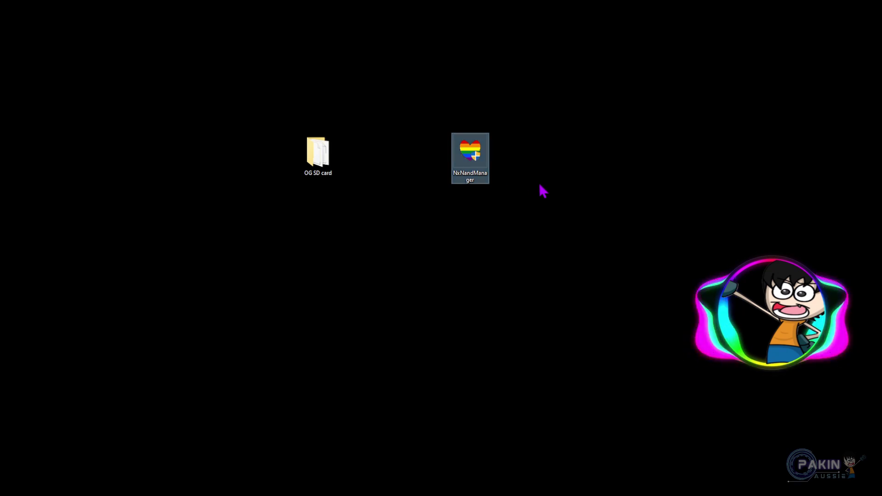
# Launch NxNandManager from the desktop and enlarge its window.
pyautogui.doubleClick(470, 182)
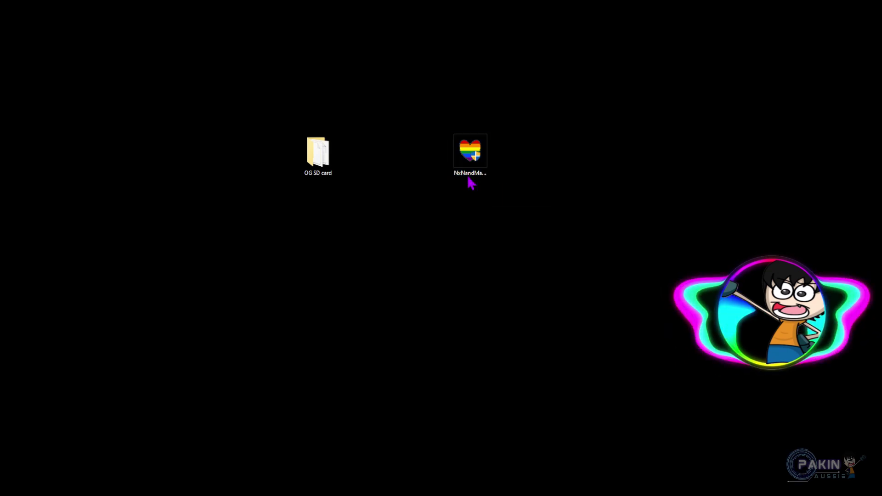
pyautogui.moveTo(463, 120); pyautogui.dragTo(387, 43)
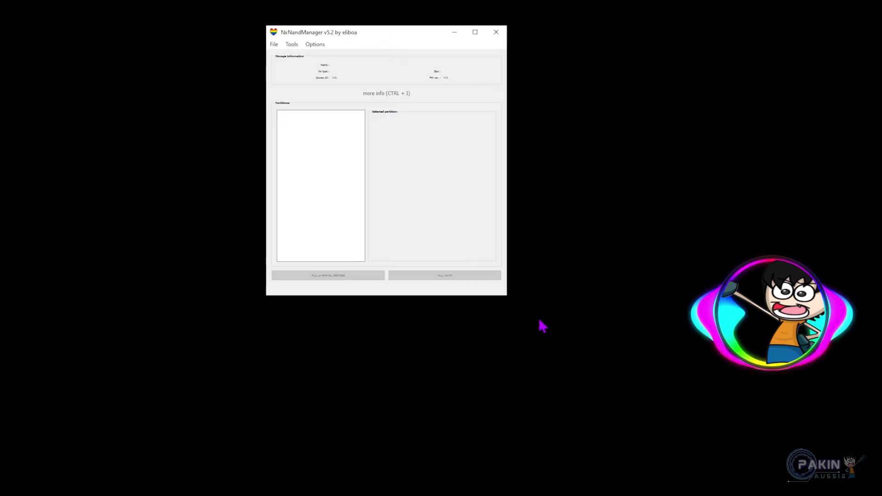
pyautogui.moveTo(505, 296); pyautogui.dragTo(613, 466)
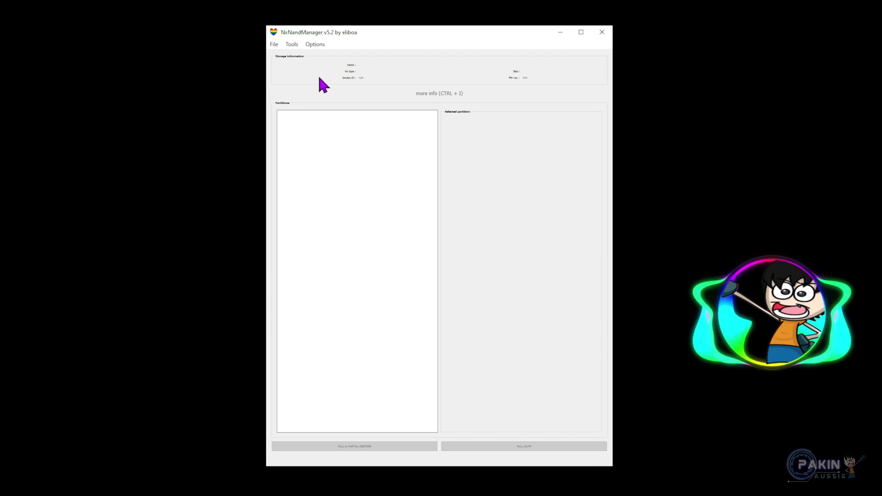
# Open the Storage Device Mass physical drive and view the details of its BOOT0 and BOOT1 partitions.
pyautogui.click(275, 43)
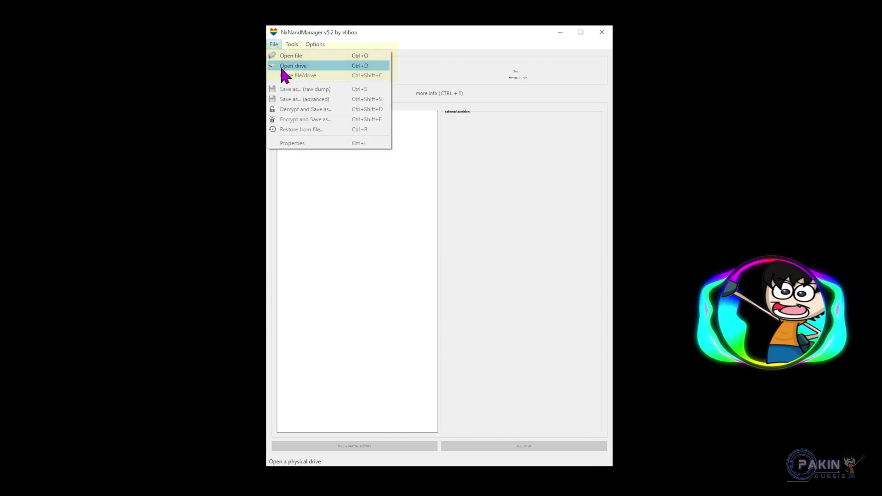
pyautogui.click(281, 66)
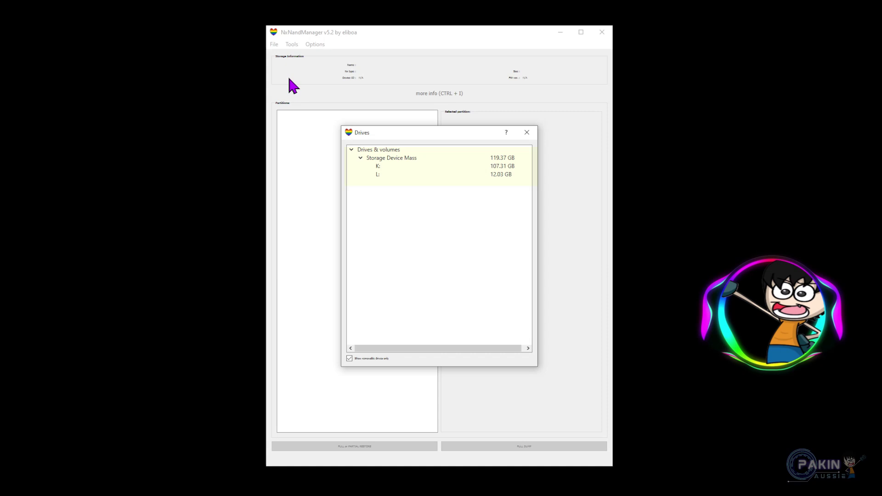
pyautogui.click(400, 158)
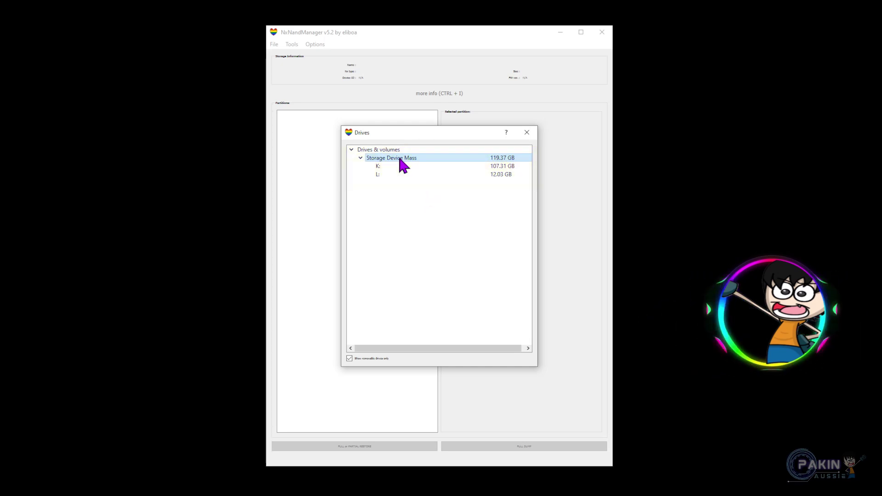
pyautogui.doubleClick(400, 158)
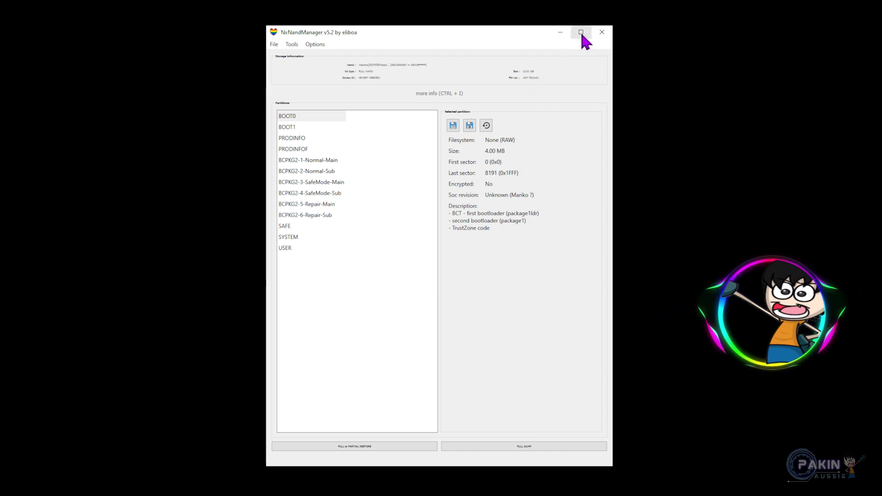
pyautogui.click(290, 118)
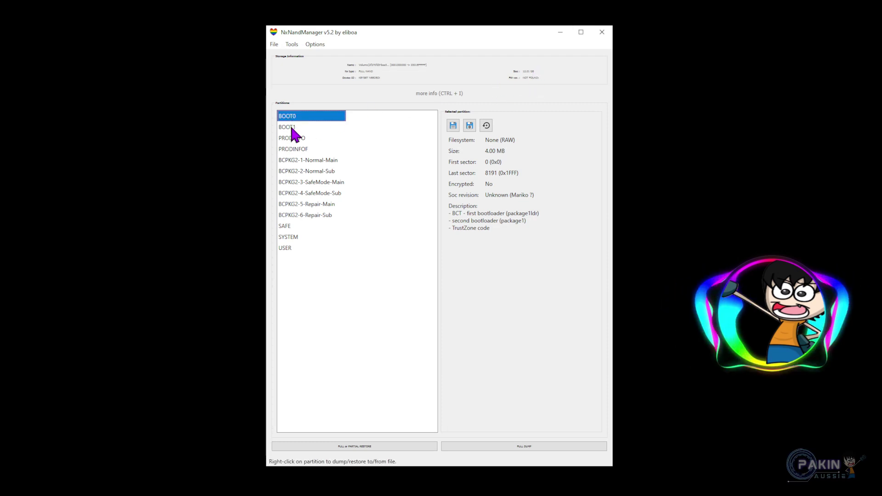
pyautogui.click(291, 128)
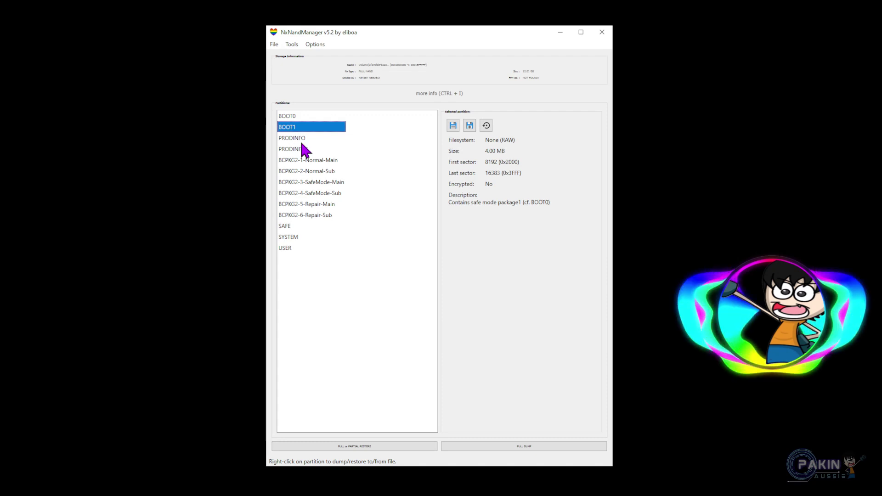
pyautogui.click(299, 117)
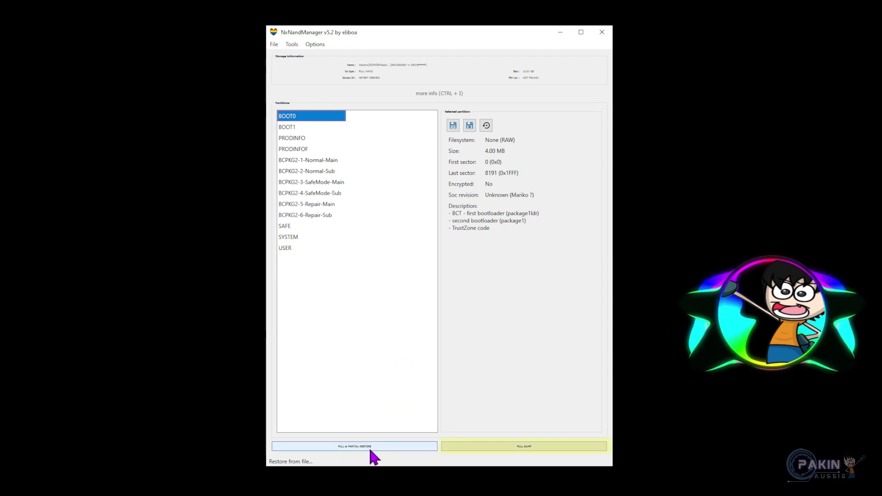
# Make a full dump of the opened drive to the desktop as FULL NAND, and close NxNandManager once it completes.
pyautogui.click(529, 448)
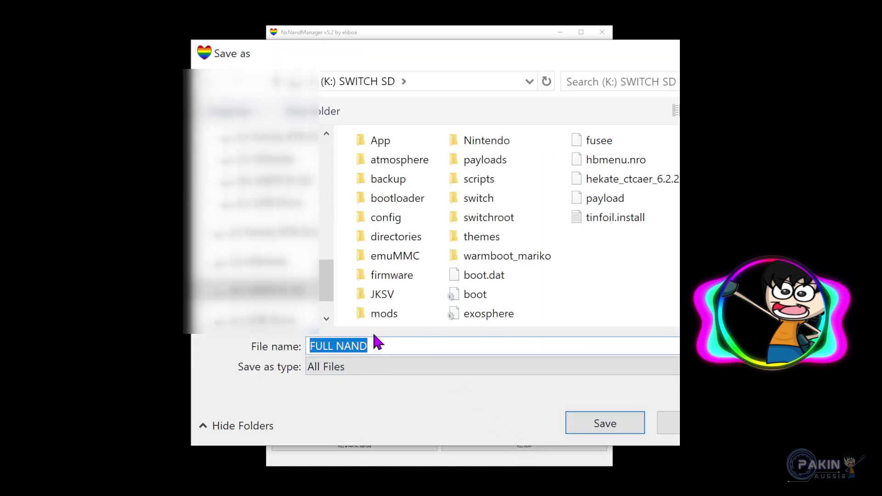
pyautogui.moveTo(329, 278); pyautogui.dragTo(325, 137)
pyautogui.click(230, 196)
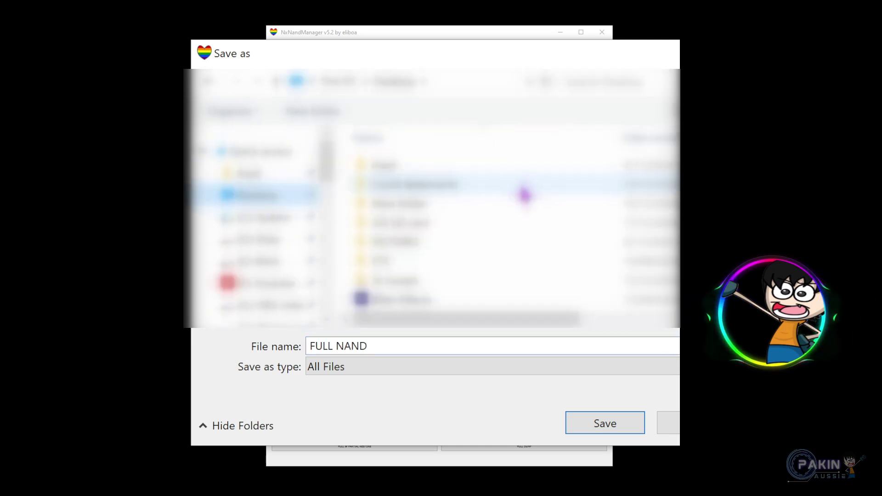
pyautogui.doubleClick(409, 236)
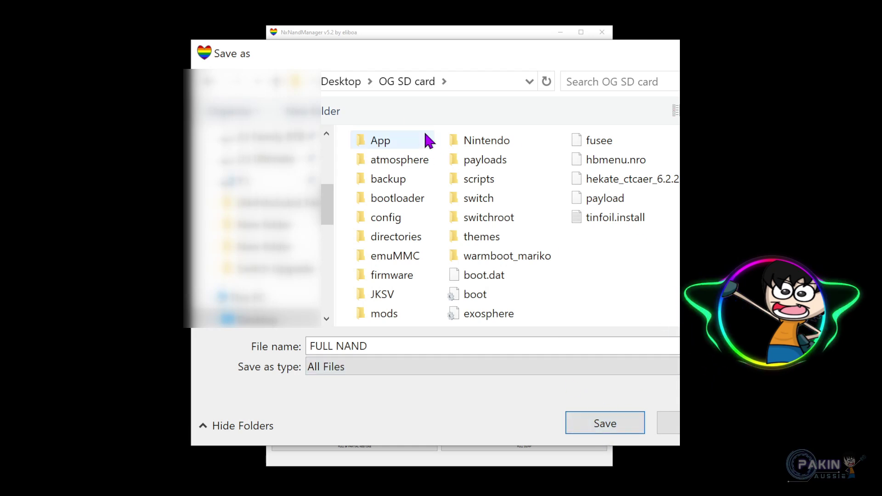
pyautogui.click(345, 83)
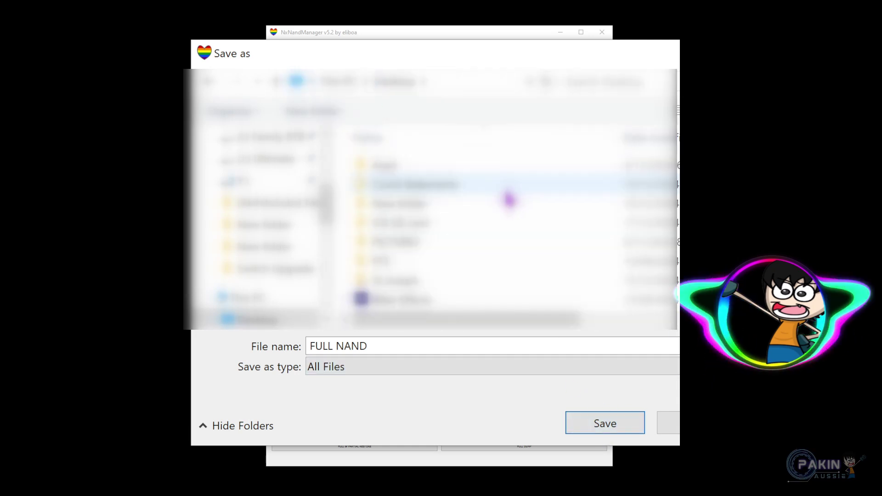
pyautogui.click(609, 426)
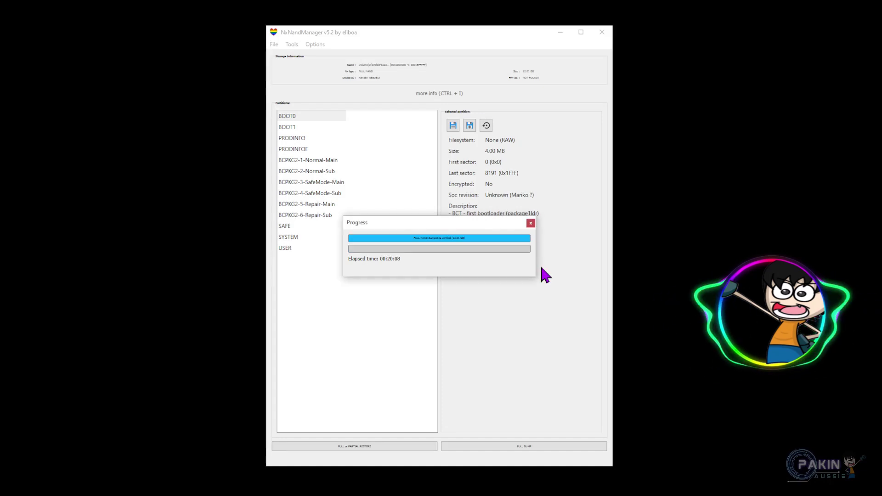
pyautogui.click(531, 224)
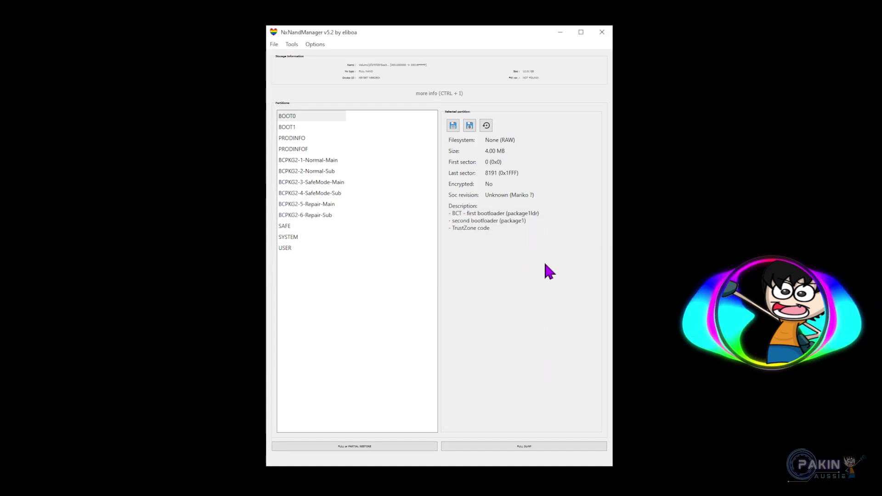
pyautogui.click(602, 33)
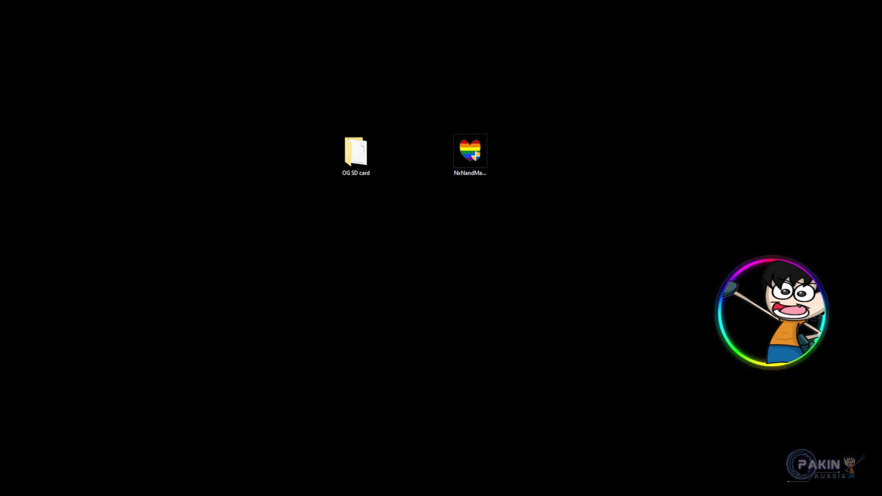
# Check the file system of the K: removable disk in its properties and close them.
pyautogui.press('super+e')
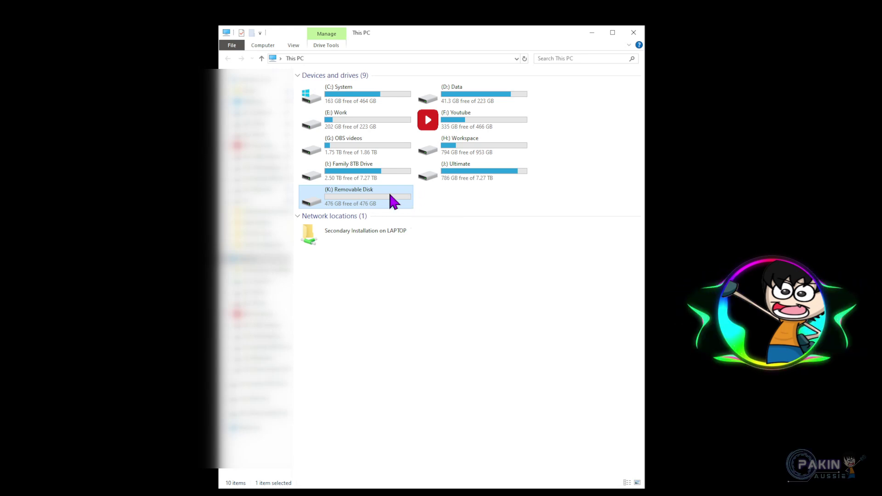
pyautogui.rightClick(368, 198)
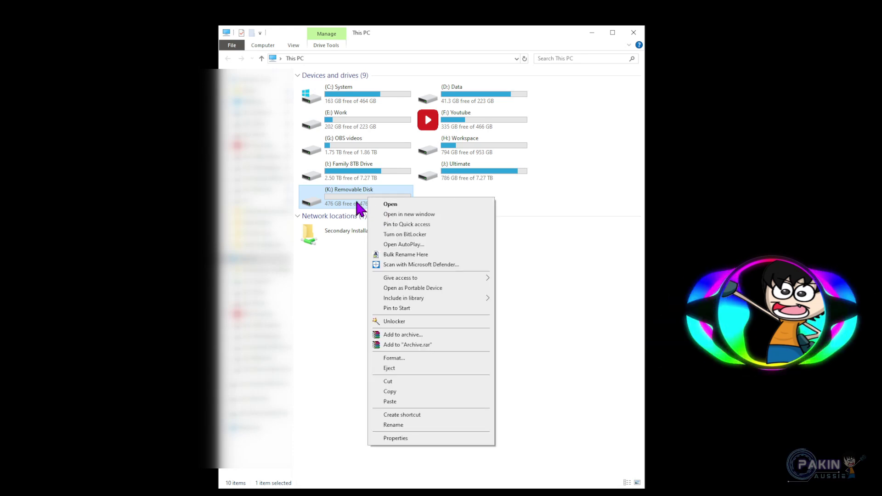
pyautogui.click(432, 439)
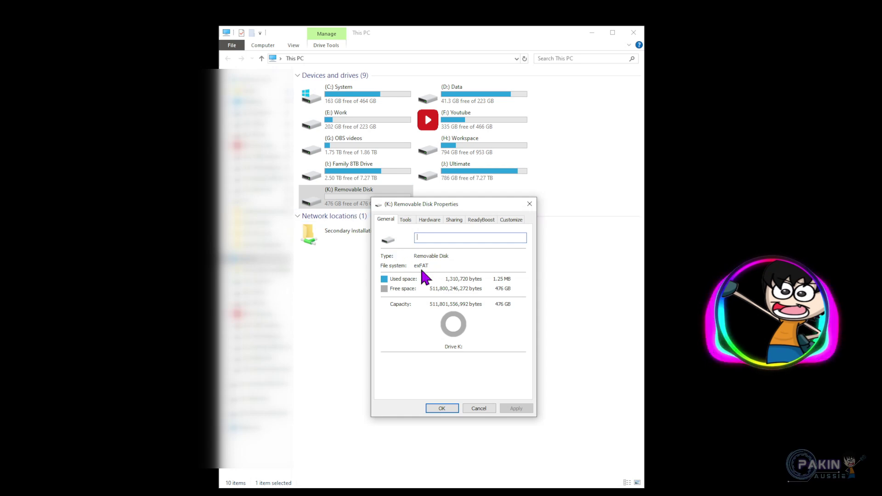
pyautogui.click(529, 207)
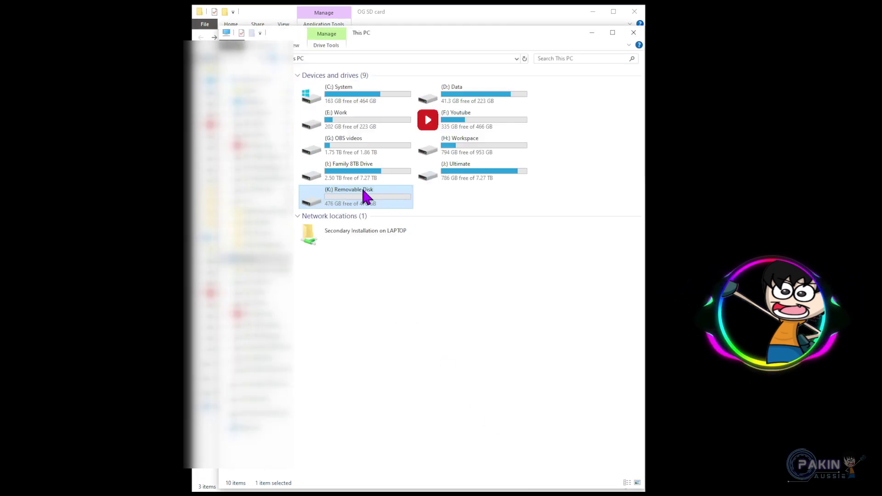
# Launch guiformat from the OG SD card folder and choose K:\ as the drive to format.
pyautogui.click(594, 12)
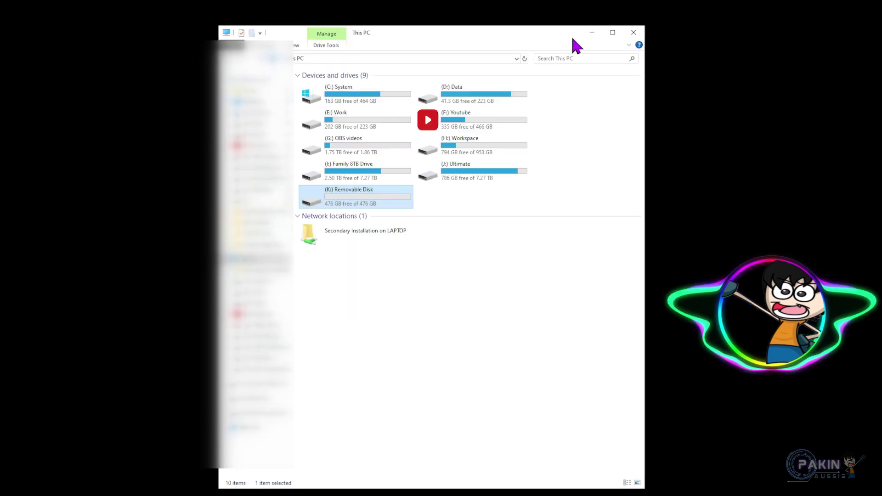
pyautogui.click(591, 32)
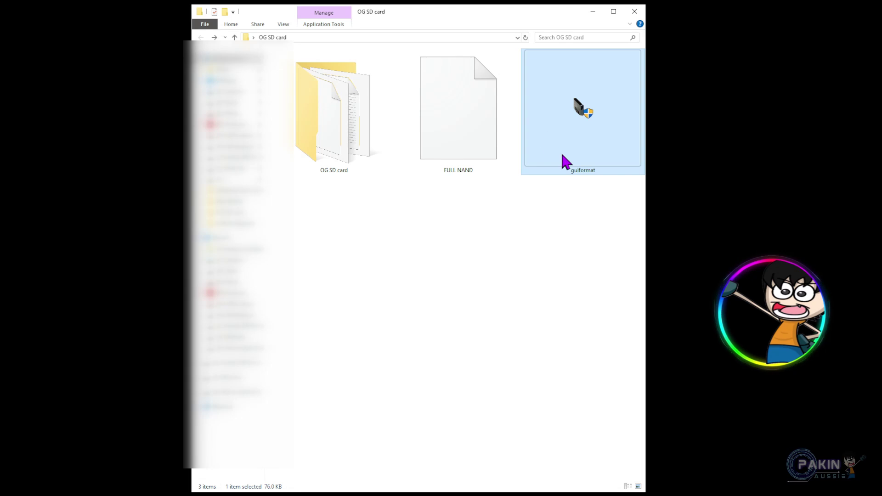
pyautogui.doubleClick(594, 134)
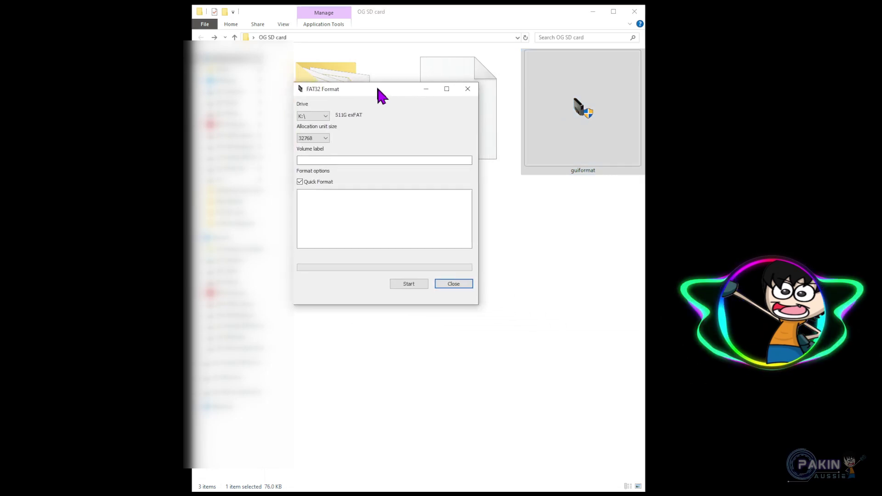
pyautogui.click(324, 117)
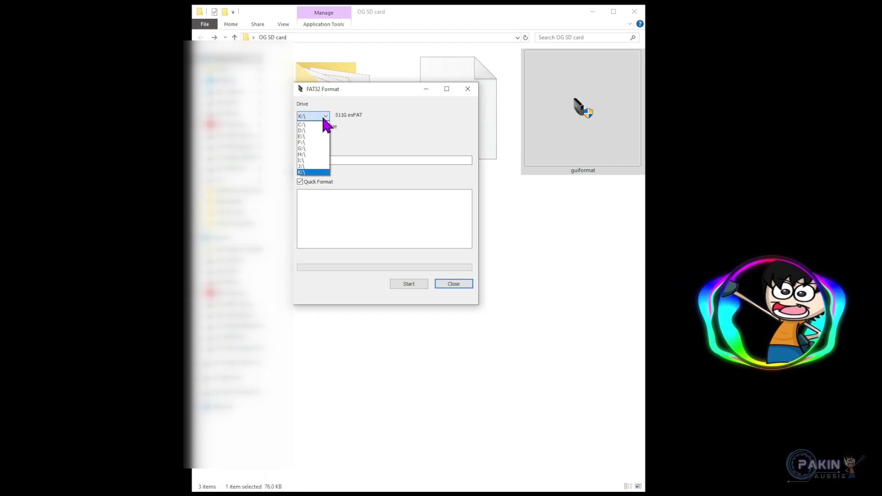
pyautogui.click(306, 173)
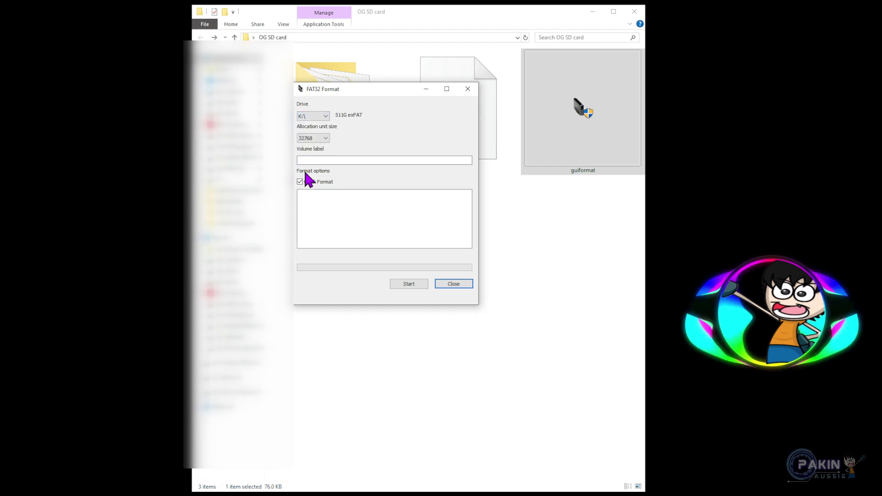
# Quick-format drive K: as FAT32 with a 32768 allocation unit size and the volume label SWITCH, and close the formatter.
pyautogui.click(328, 137)
pyautogui.click(362, 144)
pyautogui.click(331, 160)
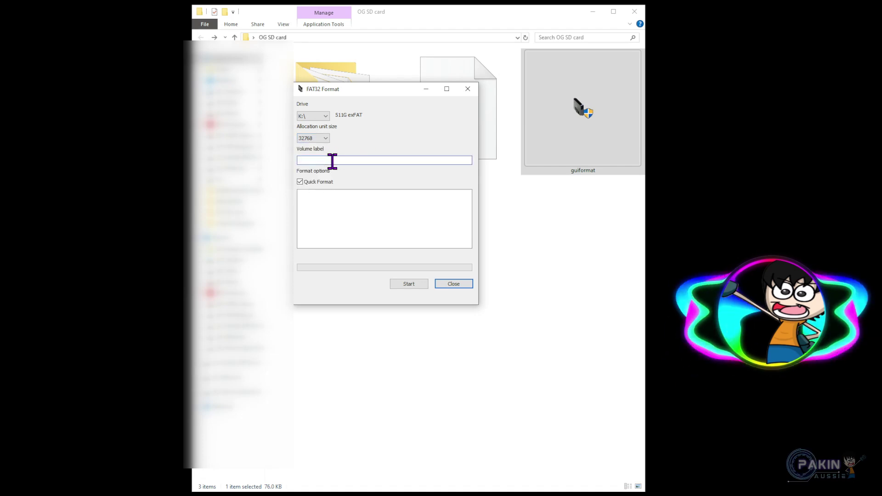
pyautogui.write('SWITCH')
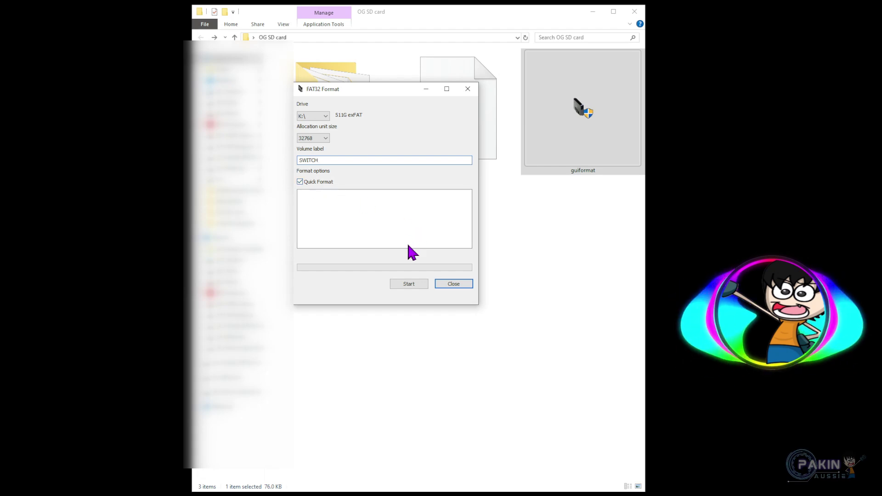
pyautogui.click(408, 284)
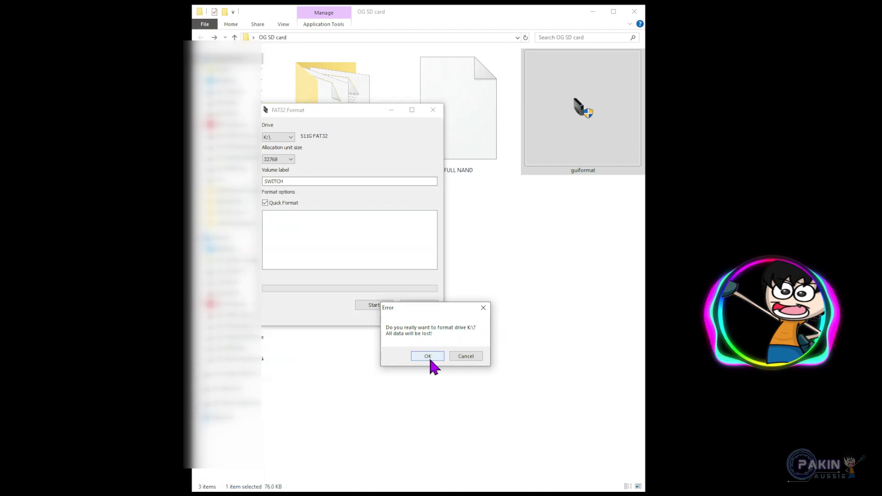
pyautogui.click(428, 357)
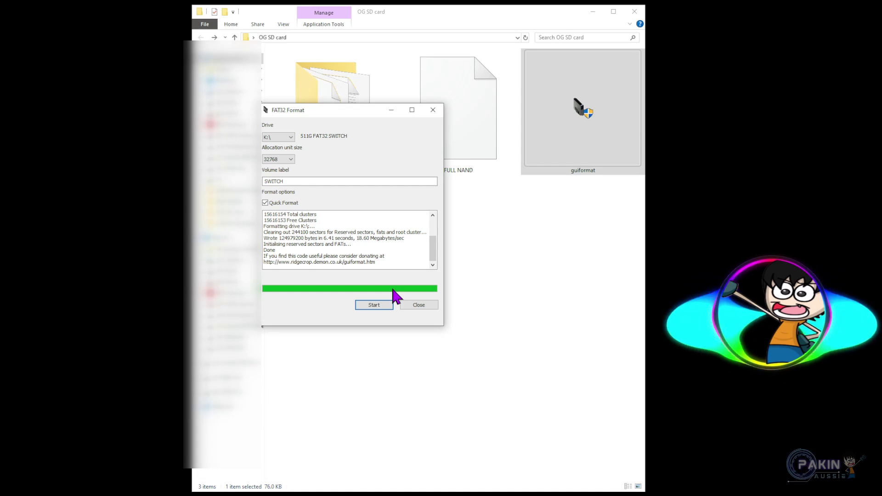
pyautogui.click(554, 411)
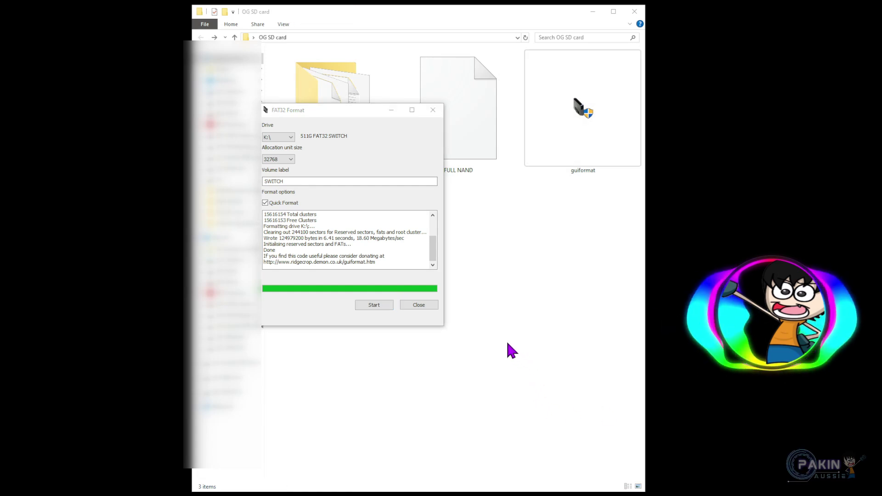
pyautogui.click(420, 305)
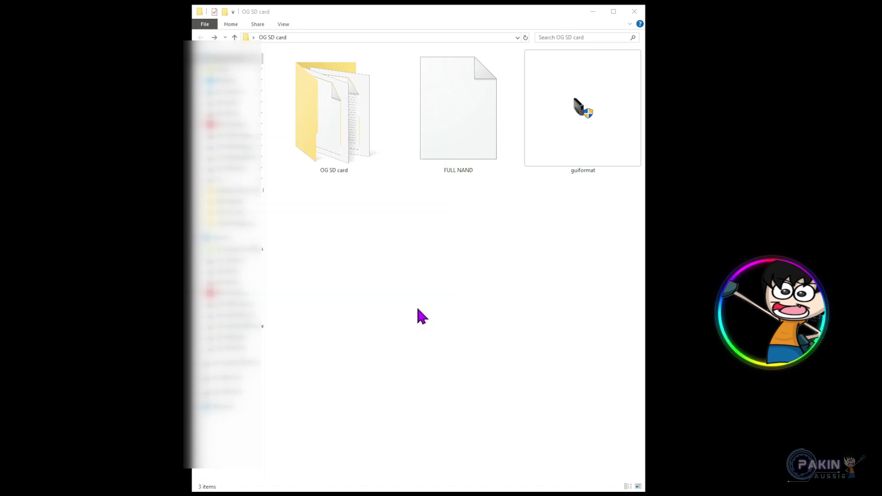
# Launch NxNandManager from the desktop, load the FULL NAND file from the OG SD card folder, and enlarge the window.
pyautogui.click(594, 17)
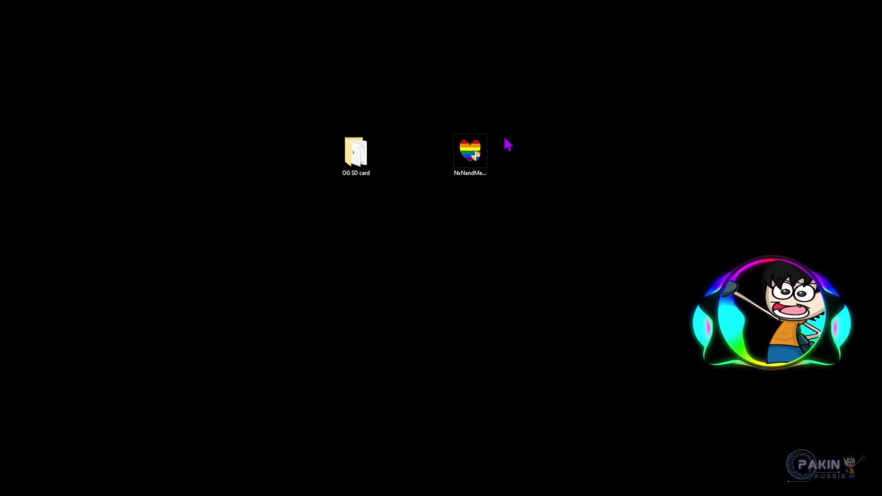
pyautogui.doubleClick(476, 163)
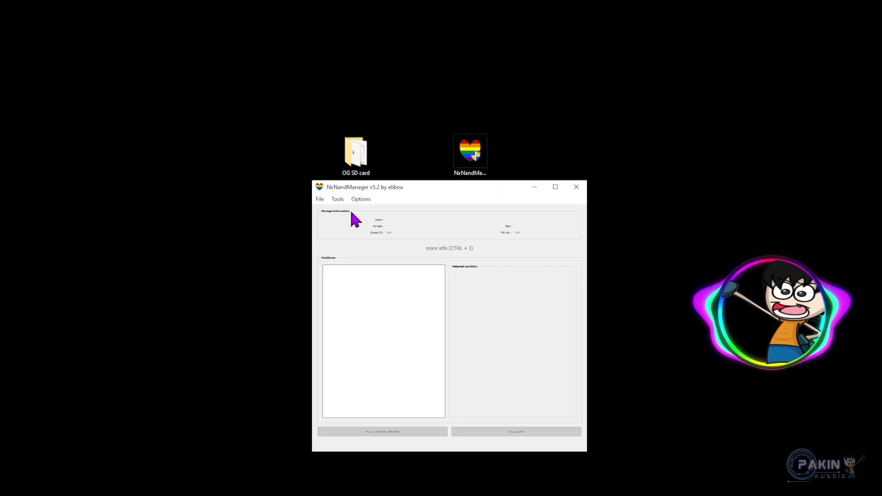
pyautogui.click(322, 200)
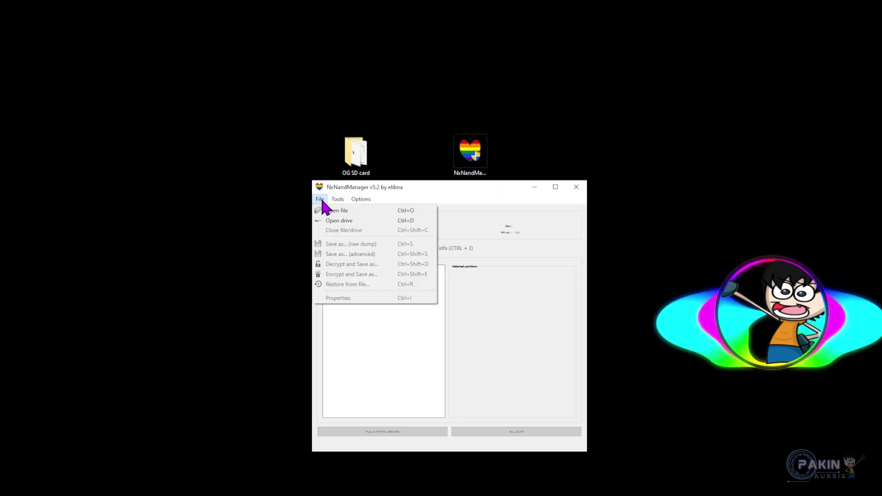
pyautogui.click(328, 212)
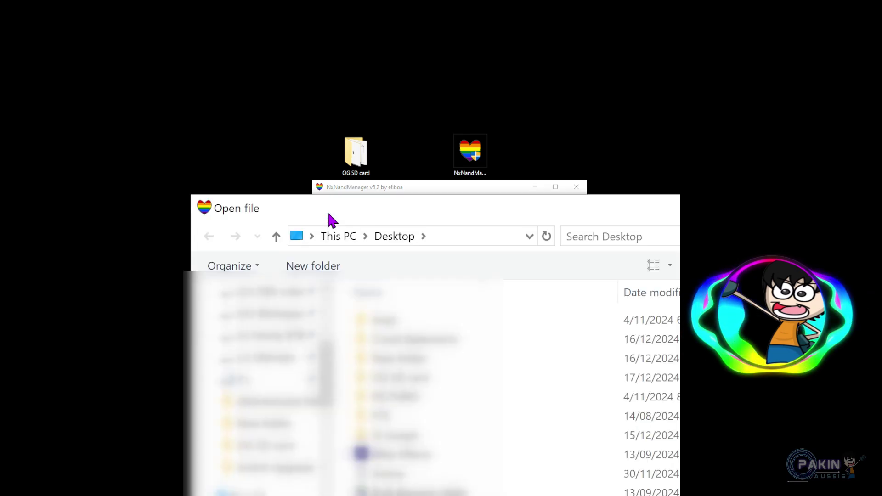
pyautogui.click(407, 381)
pyautogui.doubleClick(406, 381)
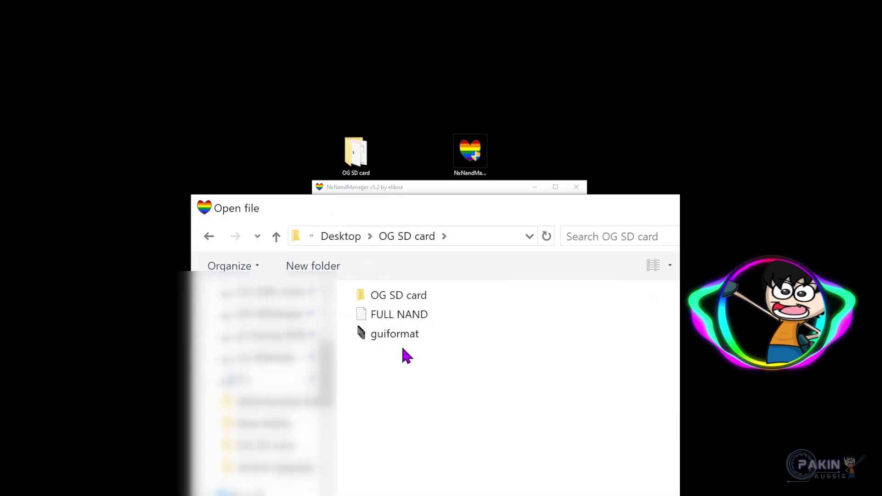
pyautogui.click(396, 317)
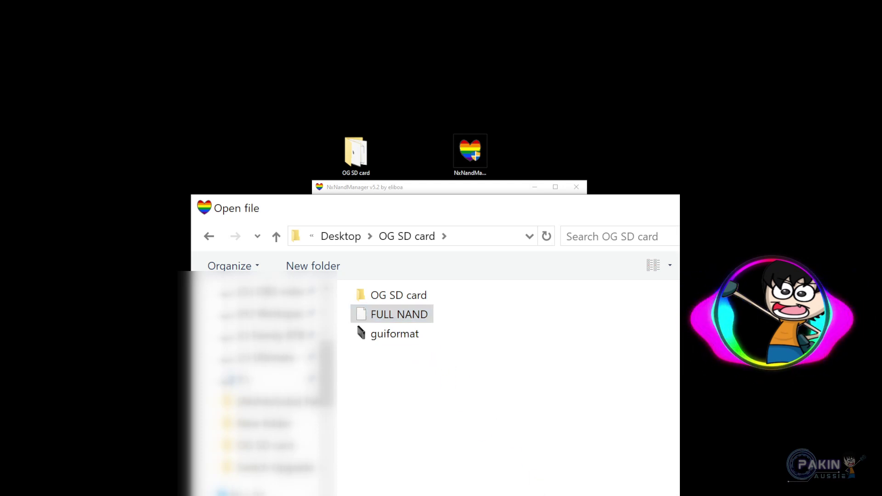
pyautogui.doubleClick(399, 314)
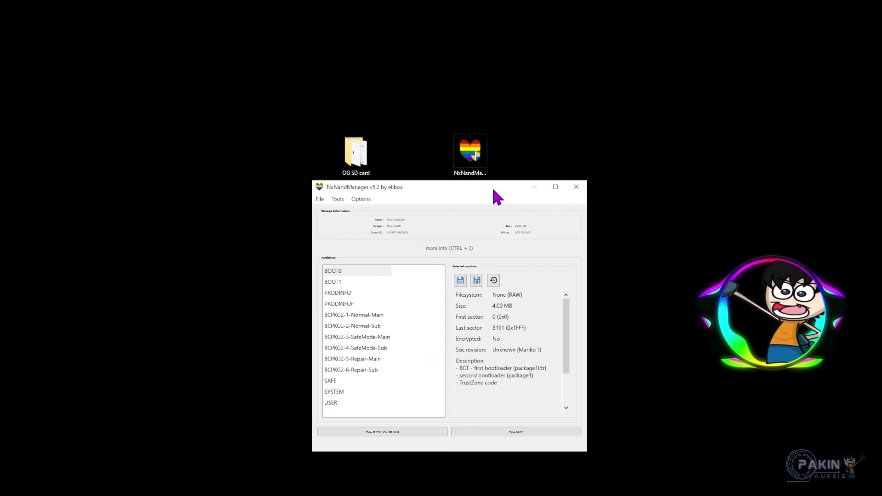
pyautogui.moveTo(493, 190); pyautogui.dragTo(440, 135)
pyautogui.moveTo(534, 397); pyautogui.dragTo(604, 491)
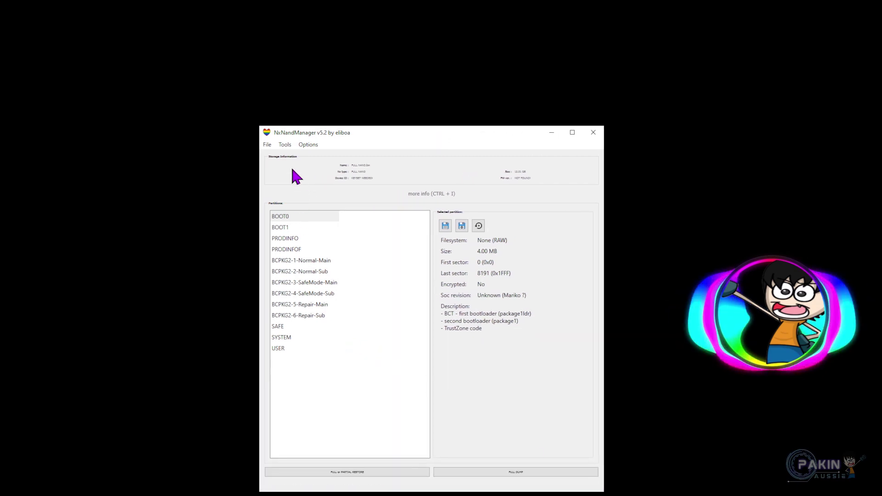
# Create an SD partition emuNAND on the K: Mass Storage Device with the Emunand Creation Tool, and close NxNandManager once it completes.
pyautogui.click(284, 145)
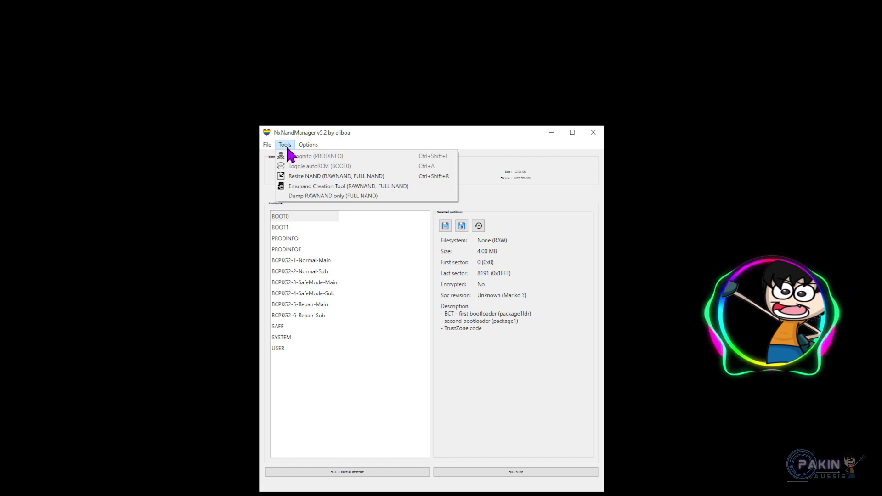
pyautogui.click(334, 186)
pyautogui.moveTo(405, 204); pyautogui.dragTo(349, 177)
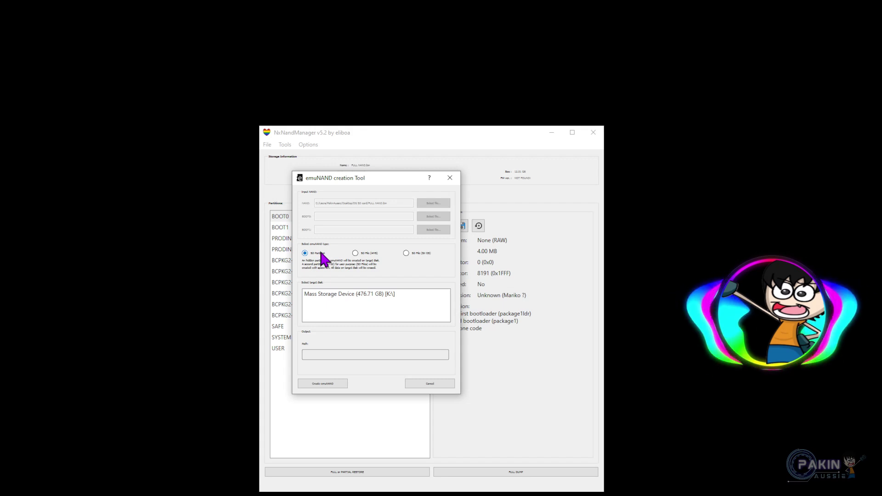
pyautogui.click(330, 292)
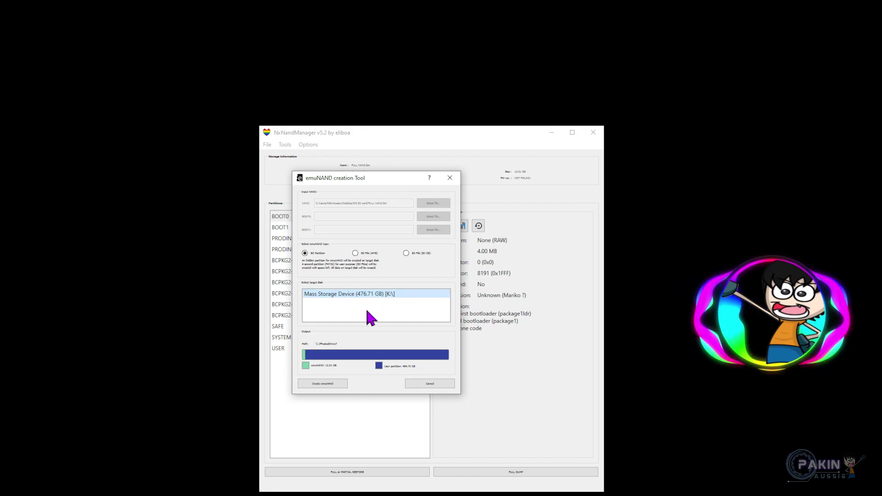
pyautogui.click(330, 383)
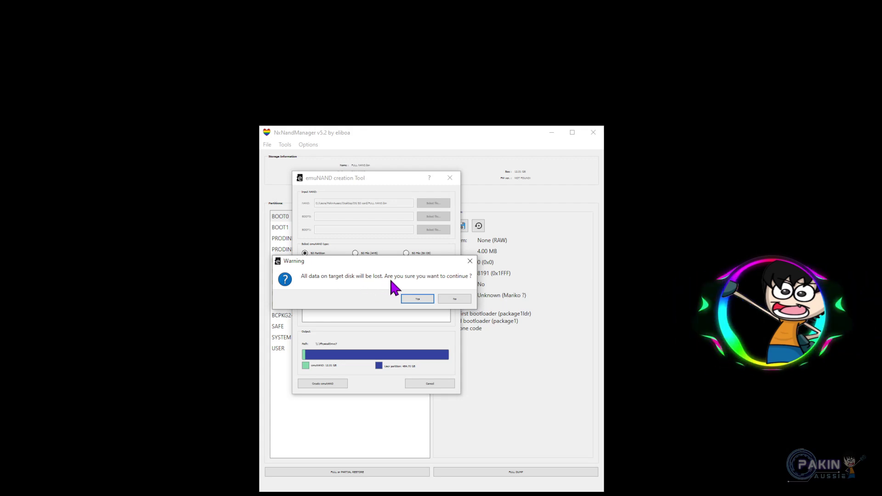
pyautogui.click(416, 299)
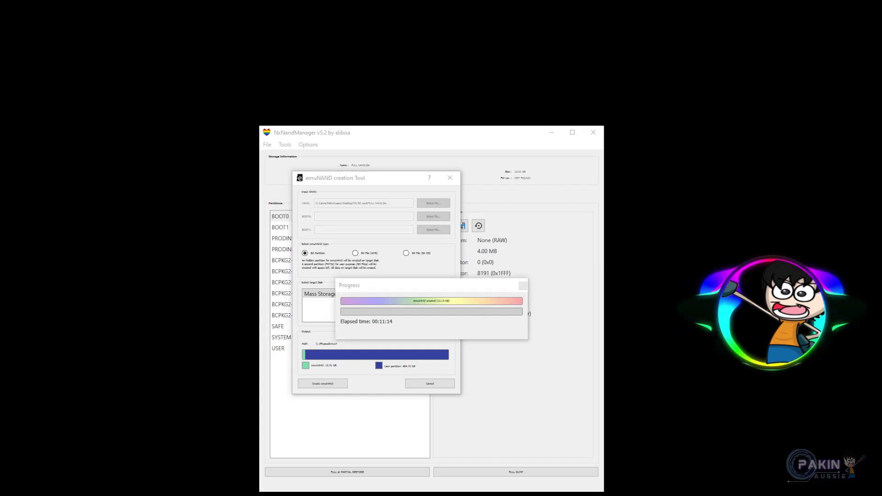
pyautogui.click(524, 287)
pyautogui.click(452, 179)
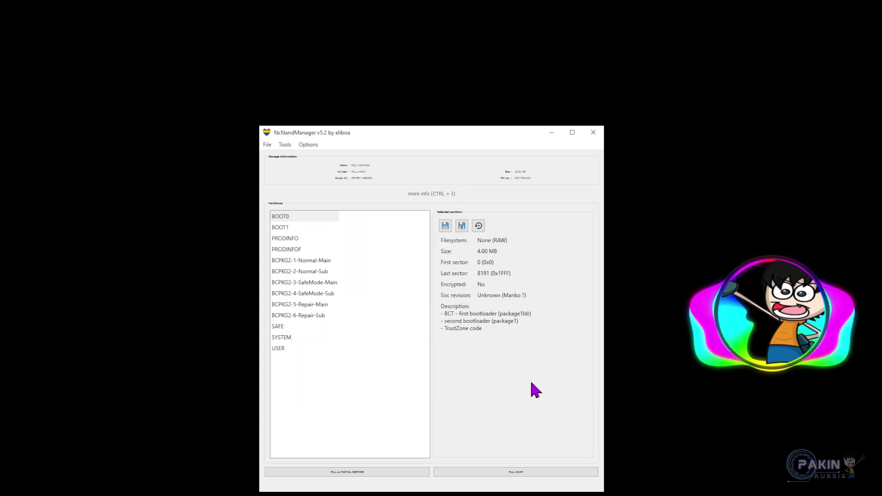
pyautogui.click(594, 133)
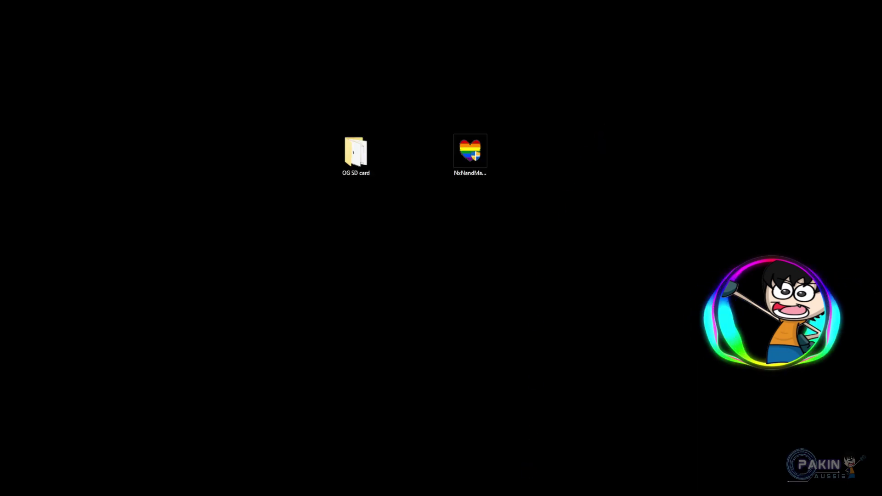
# Copy everything except the emuMMC folder from the backed-up OG SD card folder to the root of drive K:.
pyautogui.press('super+e')
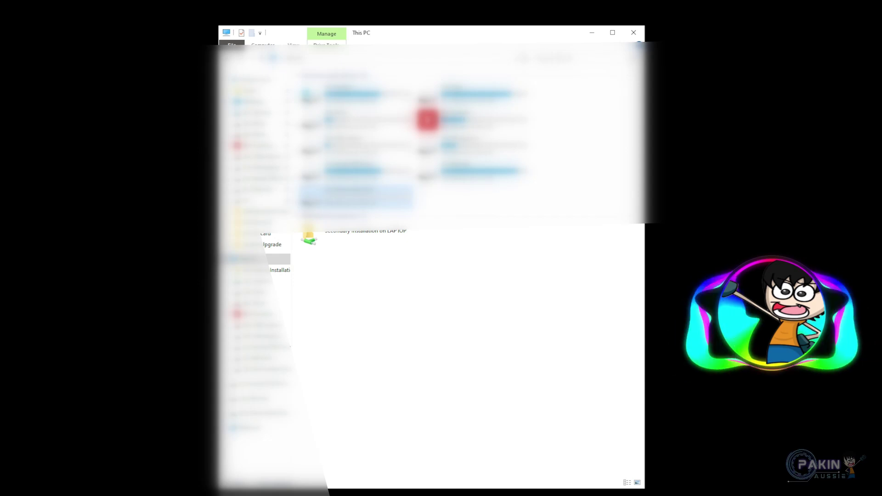
pyautogui.doubleClick(345, 203)
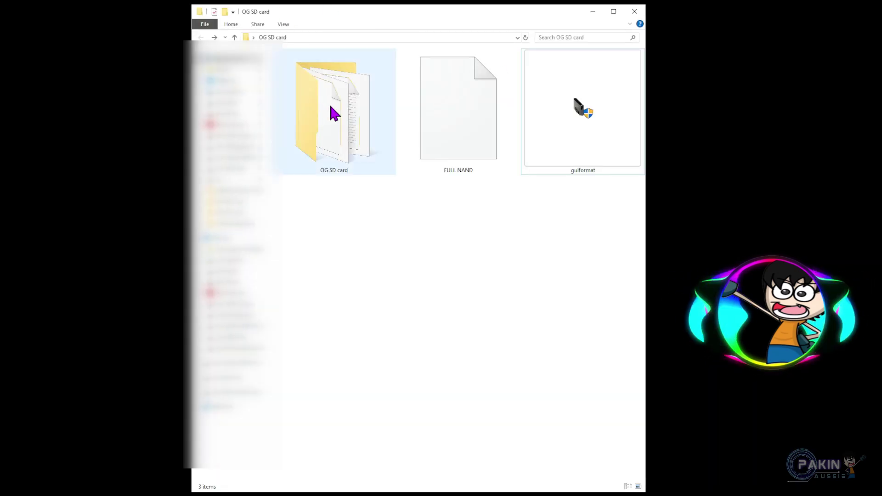
pyautogui.doubleClick(329, 102)
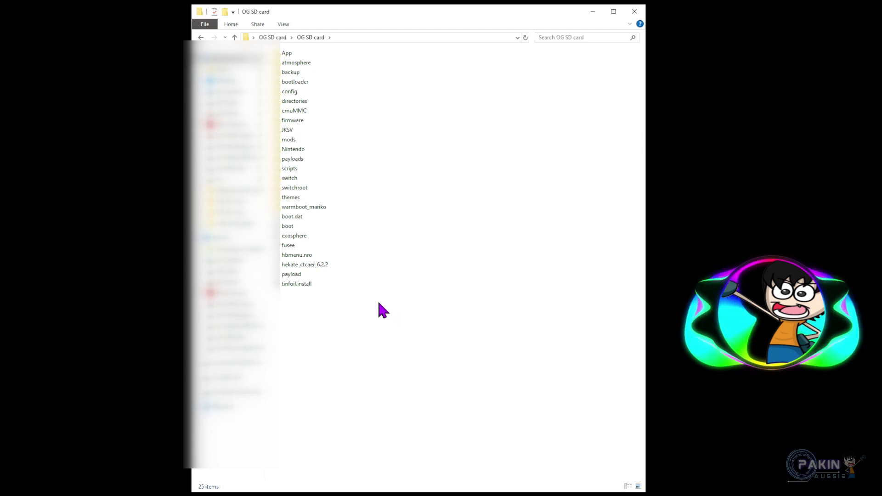
pyautogui.hotkey('ctrl', 'a')
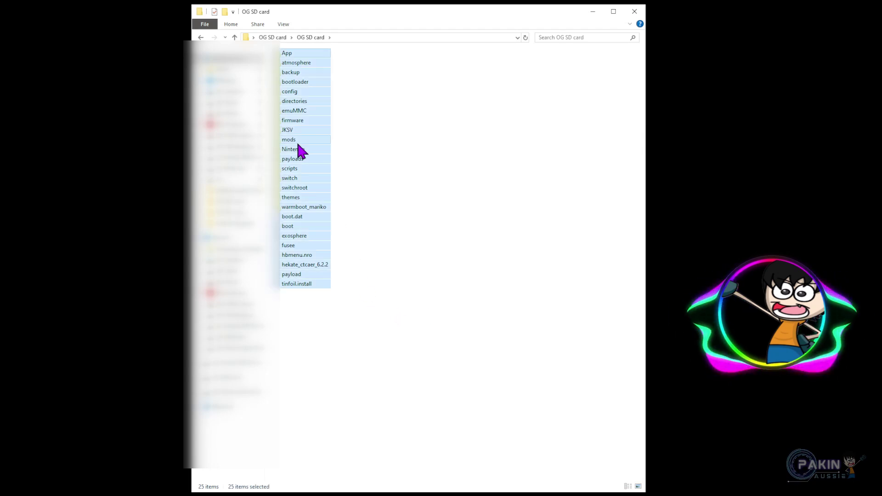
pyautogui.keyDown('ctrl'); pyautogui.click(300, 112); pyautogui.keyUp('ctrl')
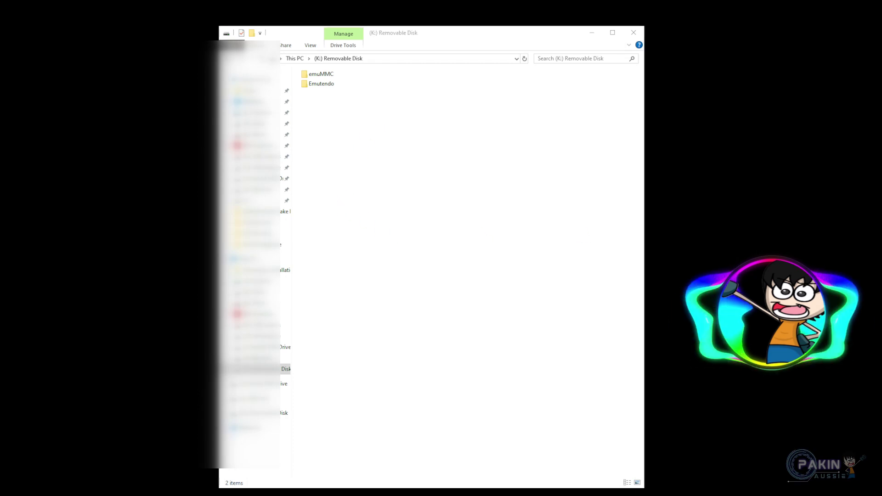
pyautogui.moveTo(648, 149); pyautogui.dragTo(337, 139)
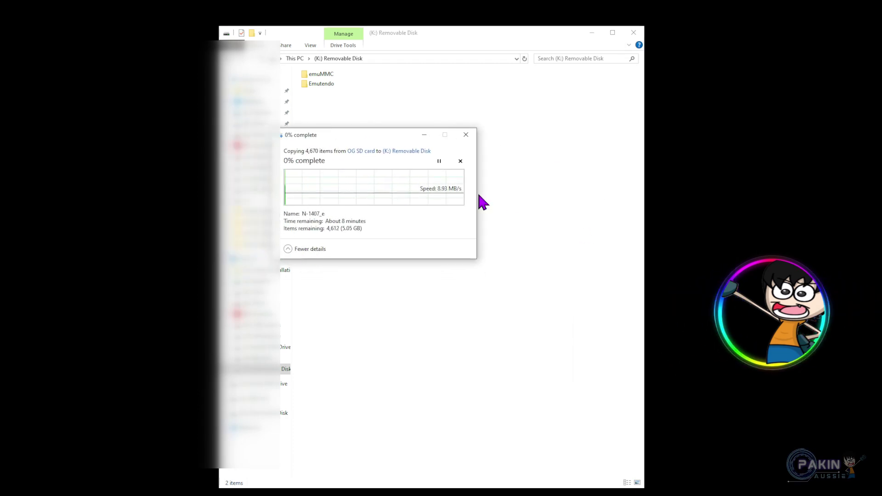
# Copy the Nintendo folder from the backup's emuMMC\RAW1 folder into emuMMC\ER00 on drive K:.
pyautogui.click(322, 76)
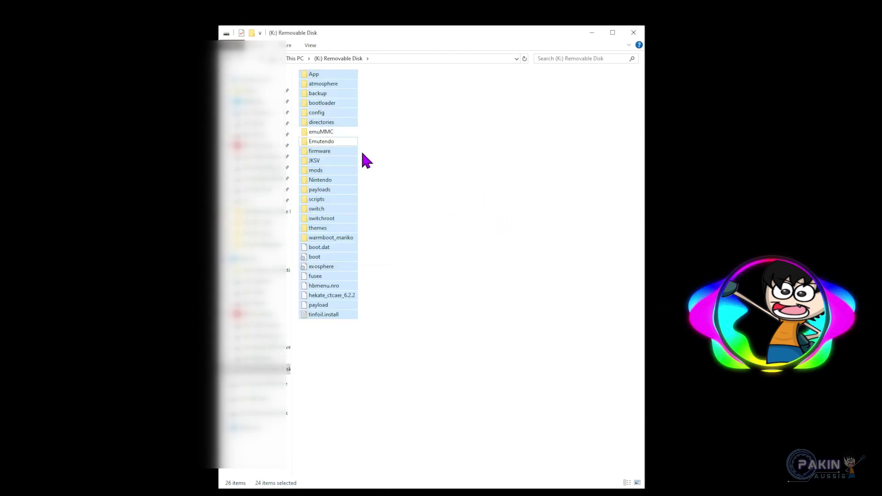
pyautogui.doubleClick(336, 135)
pyautogui.doubleClick(317, 76)
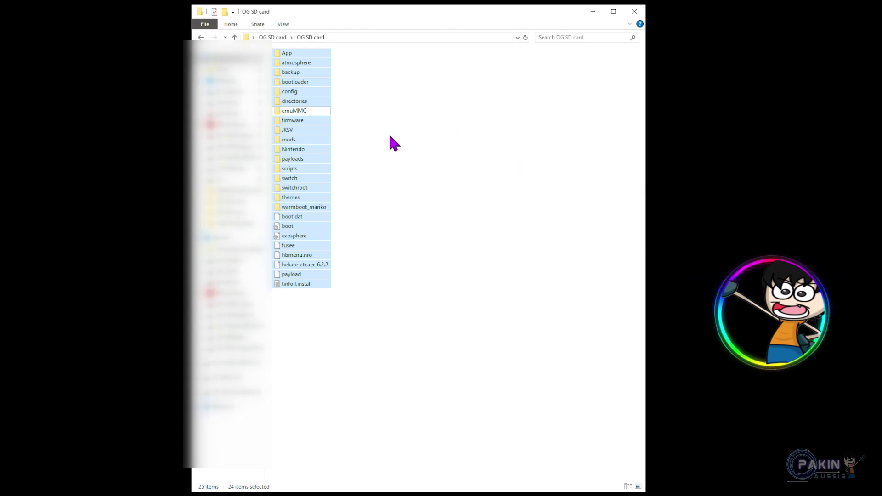
pyautogui.doubleClick(300, 112)
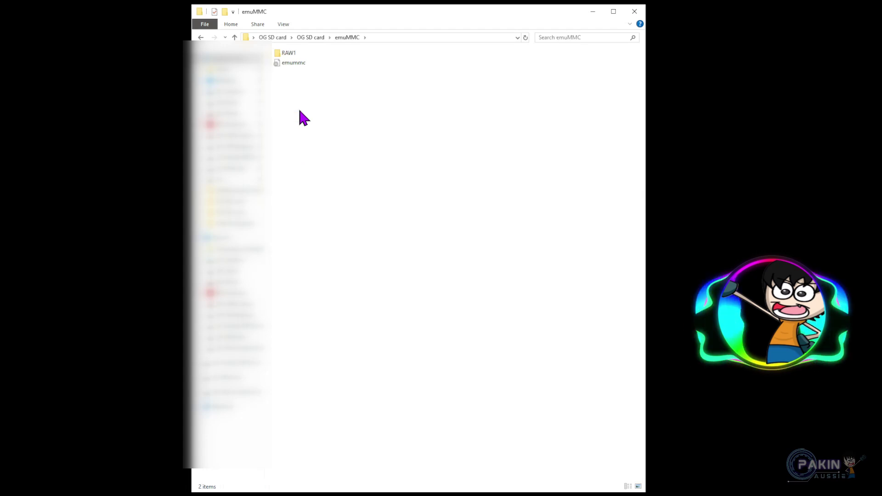
pyautogui.doubleClick(287, 53)
pyautogui.click(299, 55)
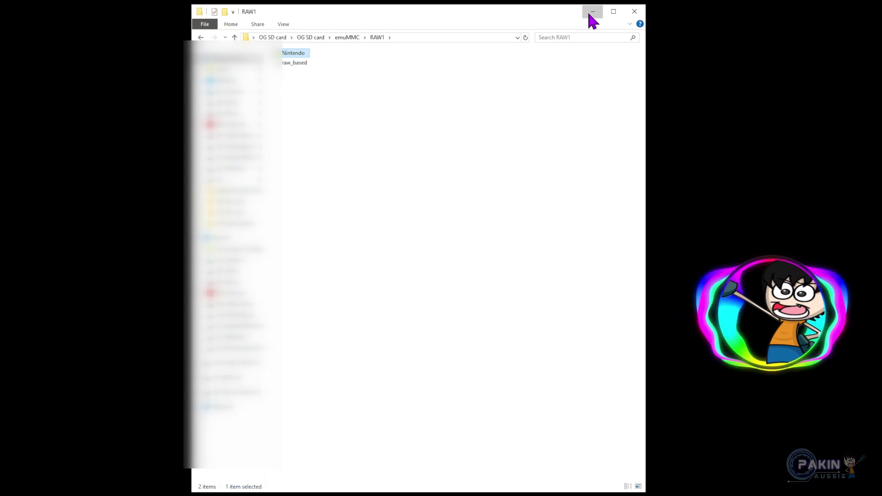
pyautogui.click(592, 12)
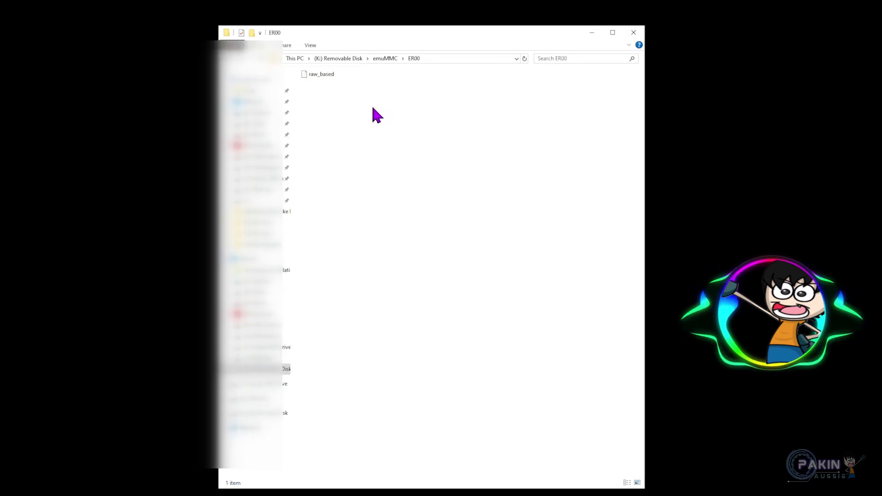
pyautogui.hotkey('ctrl', 'v')
pyautogui.click(367, 321)
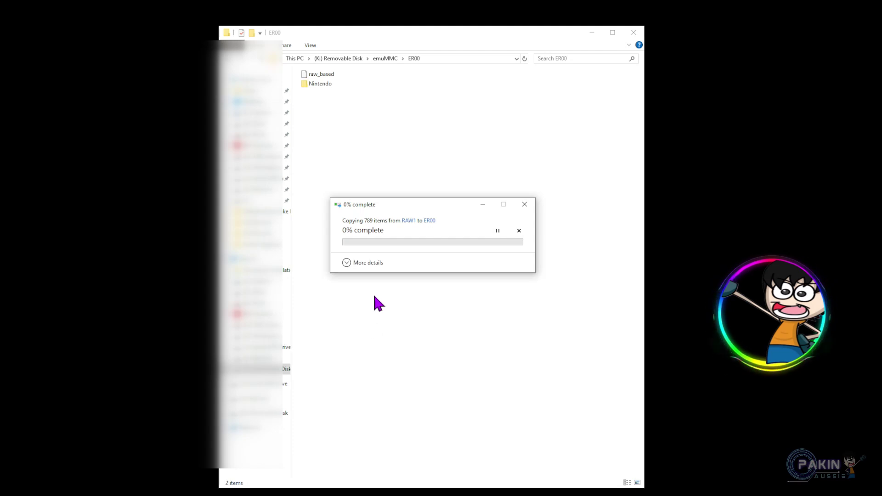
pyautogui.click(354, 264)
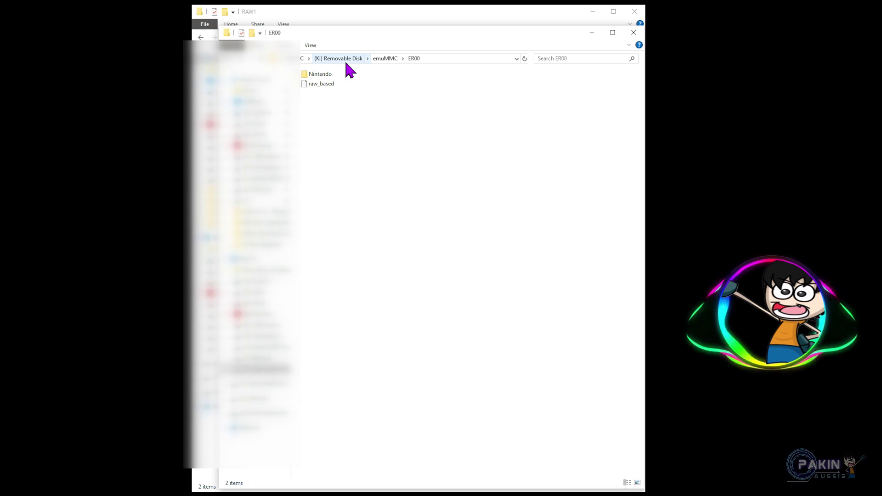
# Open the emummc configuration file from the emuMMC folder on drive K: in Notepad.
pyautogui.click(385, 59)
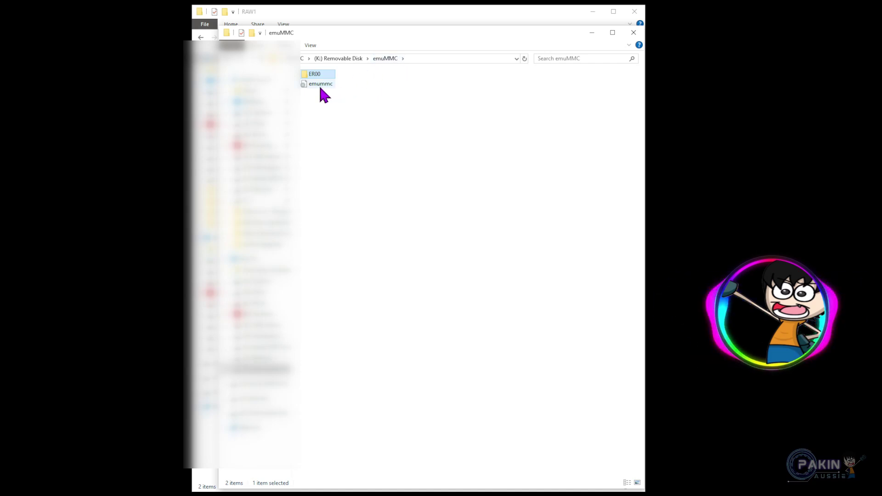
pyautogui.moveTo(321, 88)
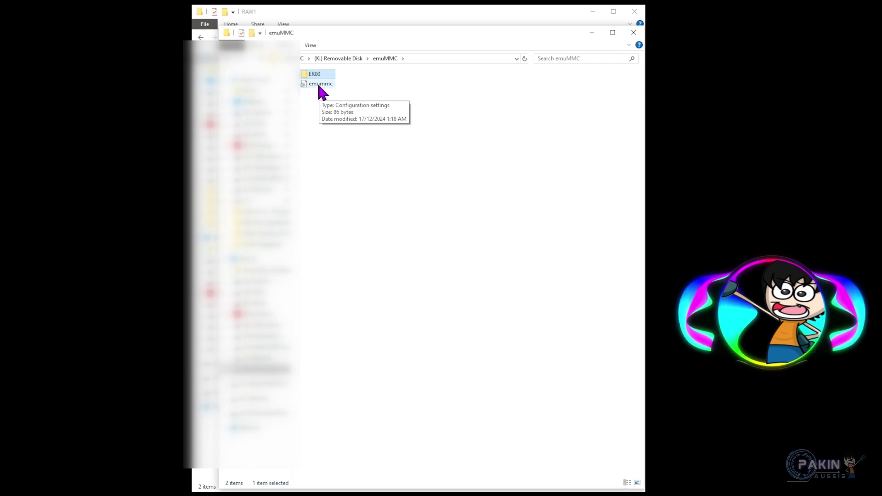
pyautogui.rightClick(318, 85)
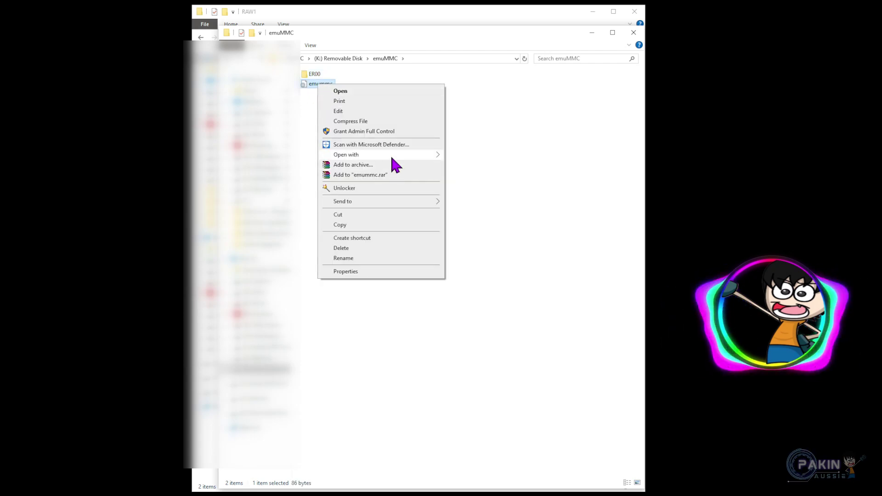
pyautogui.moveTo(392, 157)
pyautogui.click(471, 164)
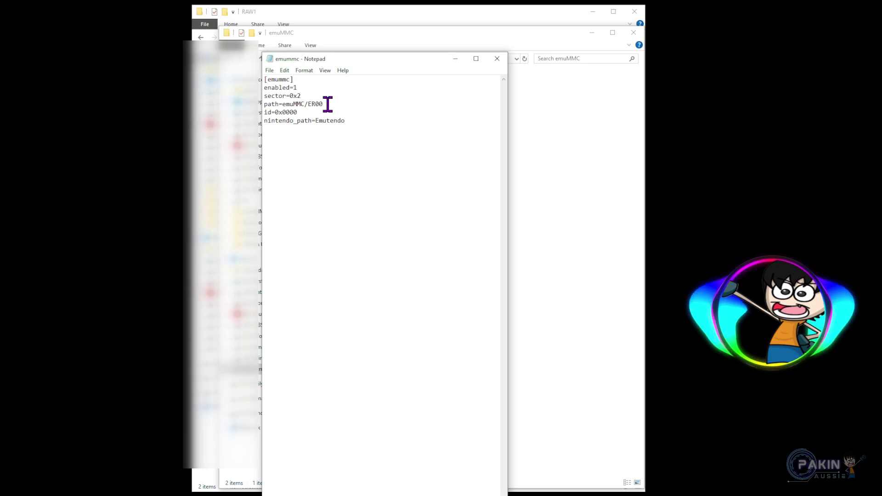
# Replace the nintendo_path value with a copy of the path value followed by a slash, giving emuMMC/ER00/.
pyautogui.moveTo(322, 104); pyautogui.dragTo(284, 105)
pyautogui.hotkey('ctrl', 'c')
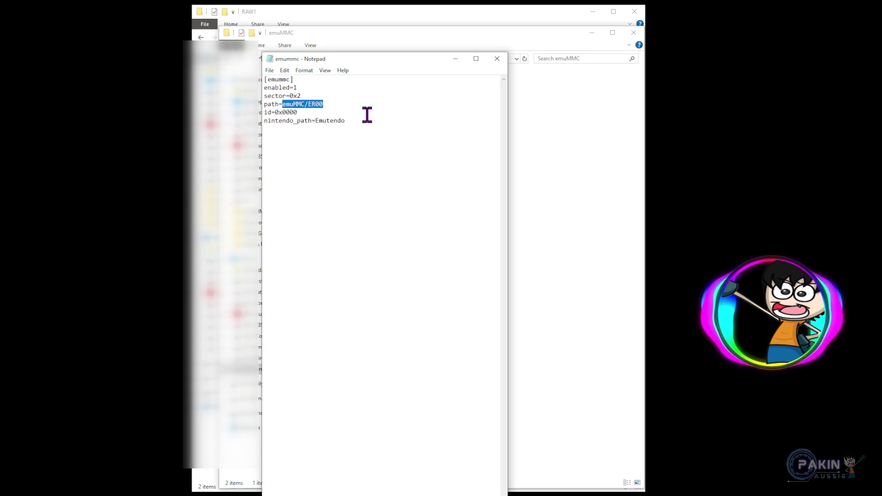
pyautogui.moveTo(350, 121); pyautogui.dragTo(316, 120)
pyautogui.hotkey('ctrl', 'v')
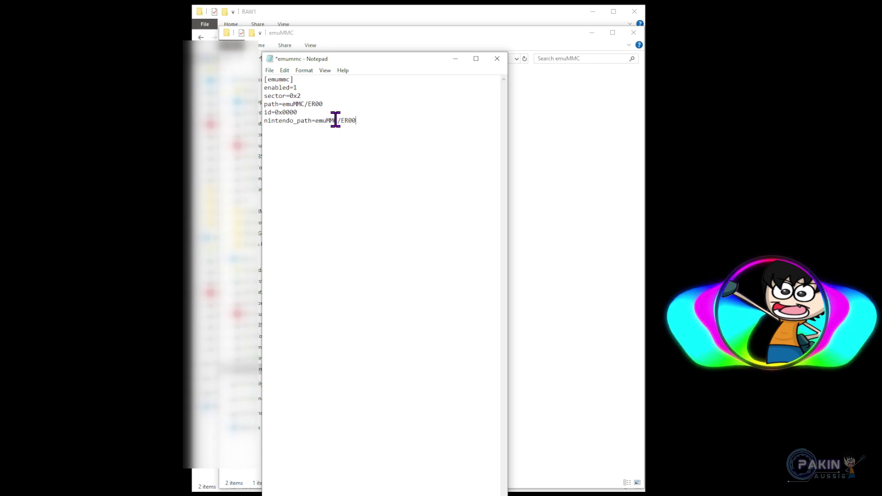
pyautogui.write('/')
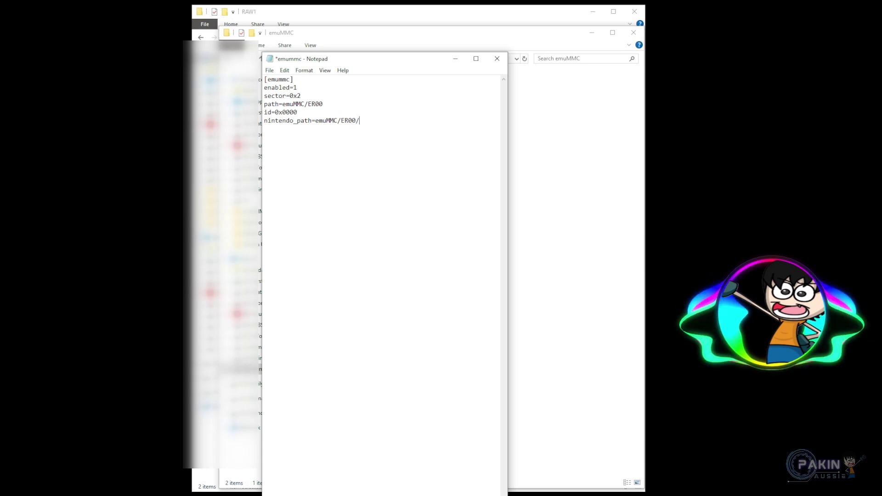
# Append the folder name Nintendo, copied from the backup's RAW1 folder, to the nintendo_path value and save the file.
pyautogui.click(321, 14)
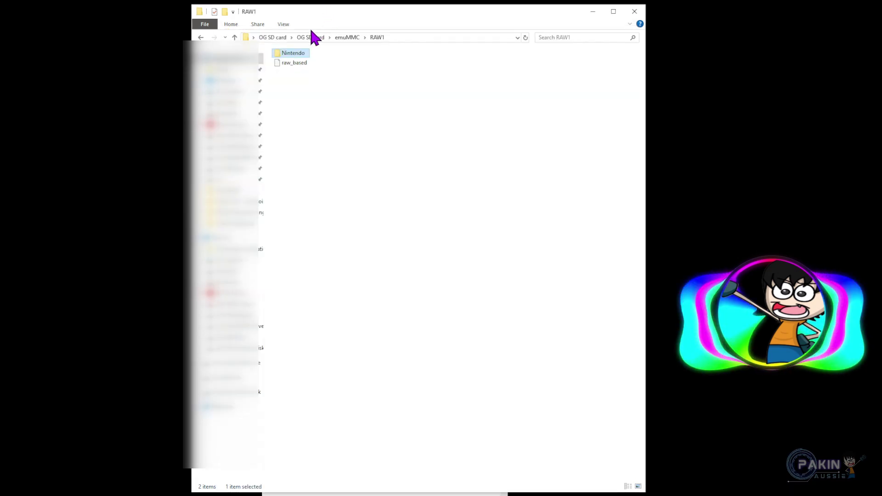
pyautogui.click(294, 53)
pyautogui.hotkey('ctrl', 'c')
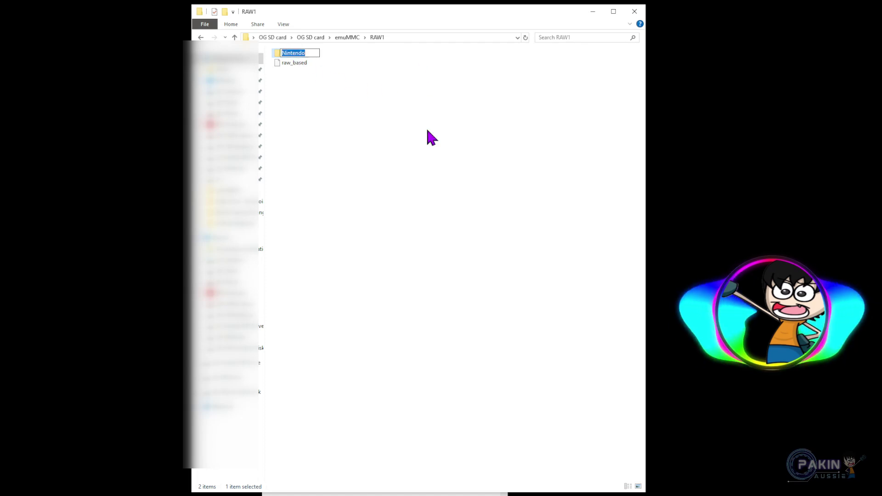
pyautogui.hotkey('alt', 'Tab')
pyautogui.click(374, 121)
pyautogui.hotkey('ctrl', 'v')
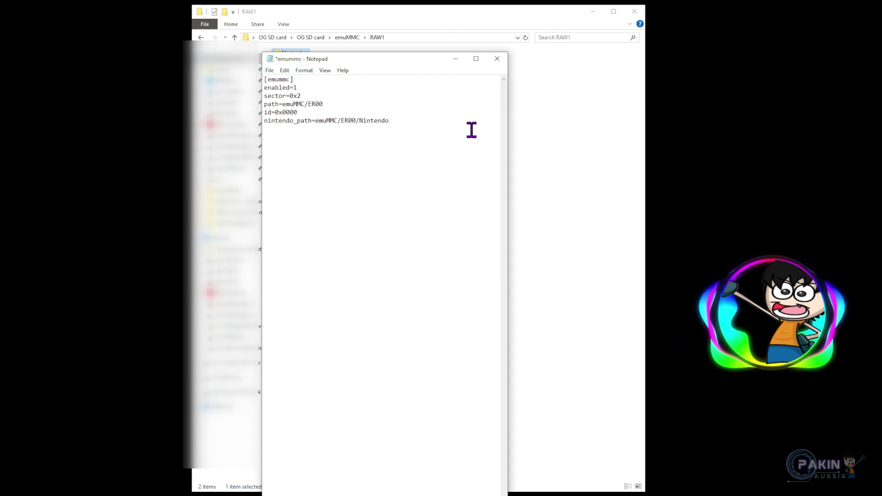
pyautogui.hotkey('ctrl', 's')
pyautogui.click(271, 71)
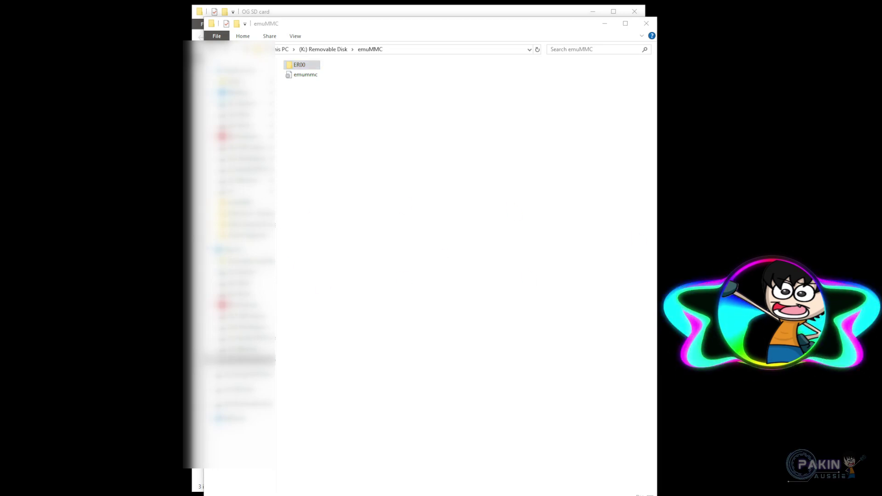
# Check the partition layout of the K: disk in Disk Management, and close it.
pyautogui.press('super+s')
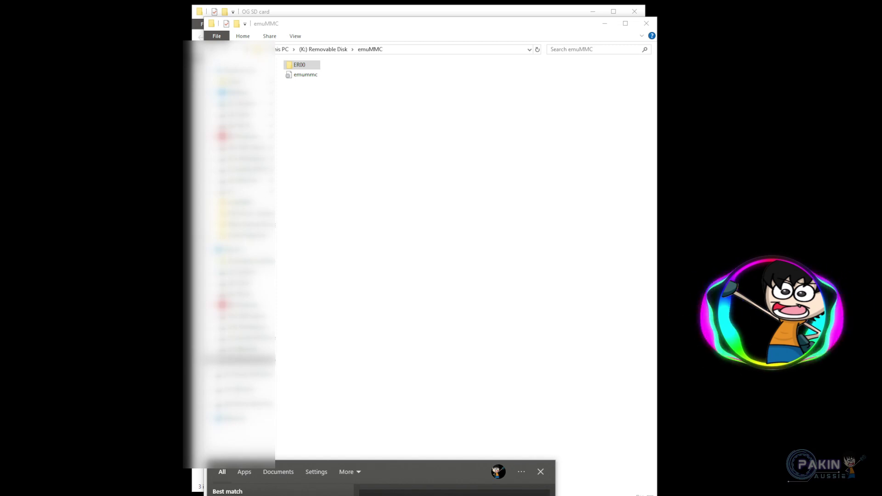
pyautogui.press('Escape')
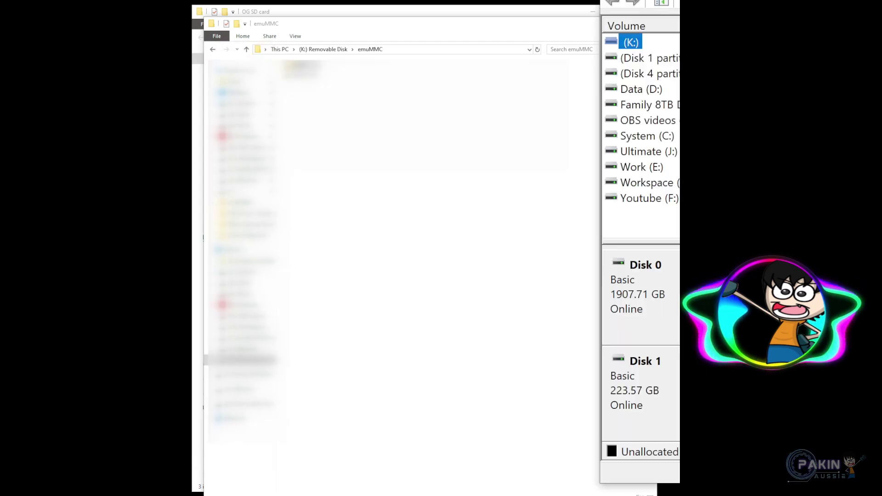
pyautogui.scroll(-1, 565, 267)
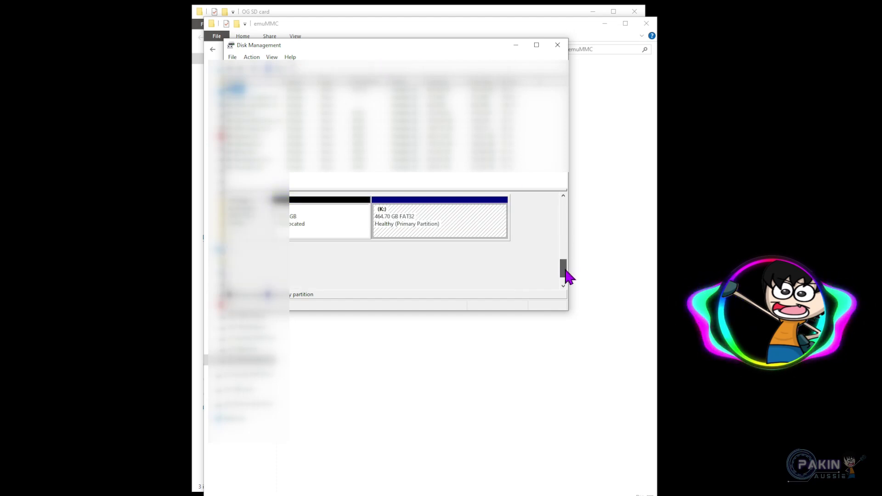
pyautogui.scroll(1, 565, 268)
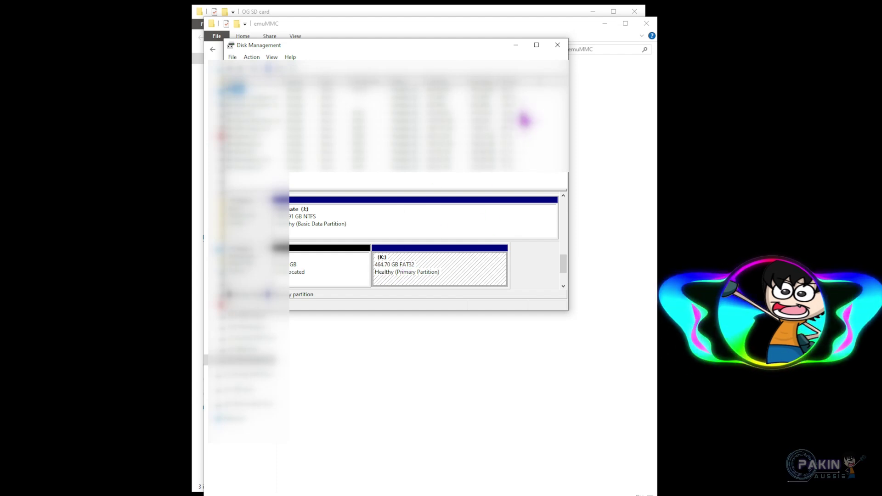
pyautogui.click(565, 47)
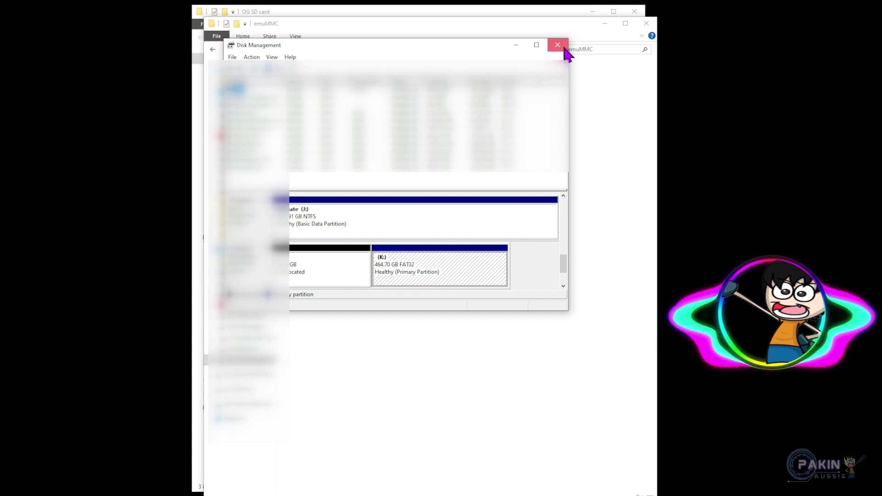